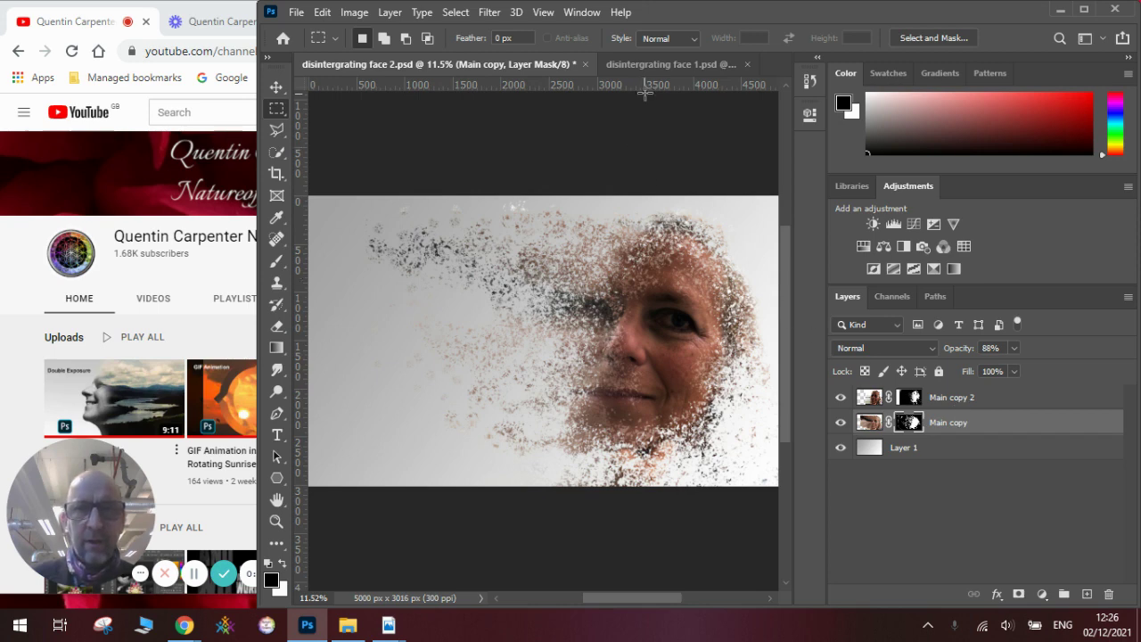
- Bring the 'disintergrating face 1.psd' document to the front
click(657, 62)
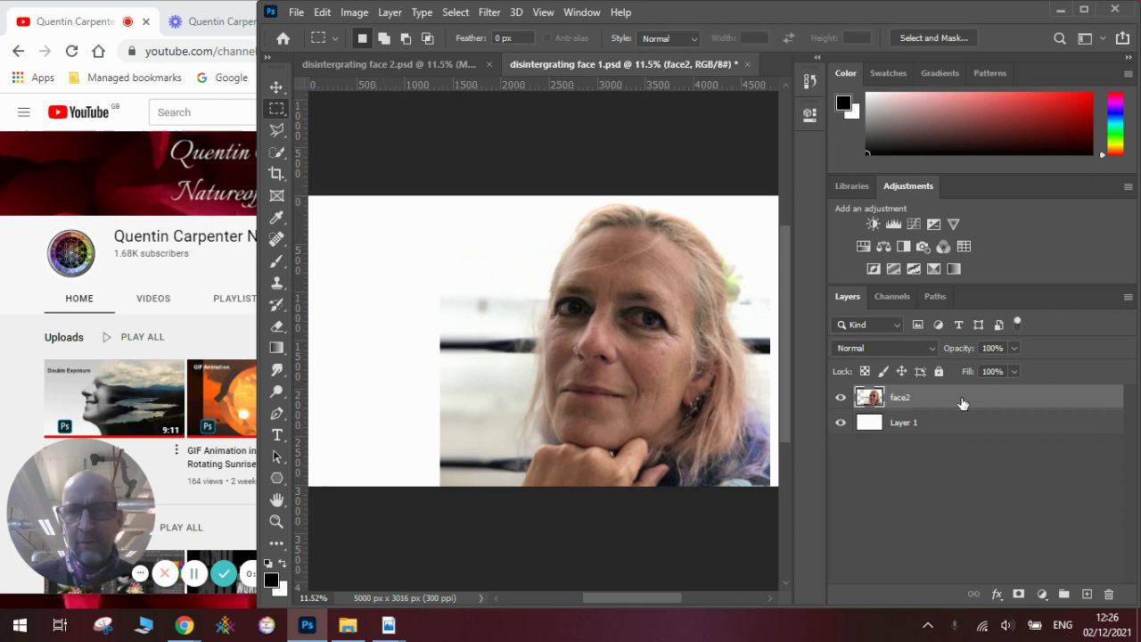
- Briefly hide and show the face2 layer, then give it a white layer mask
click(841, 399)
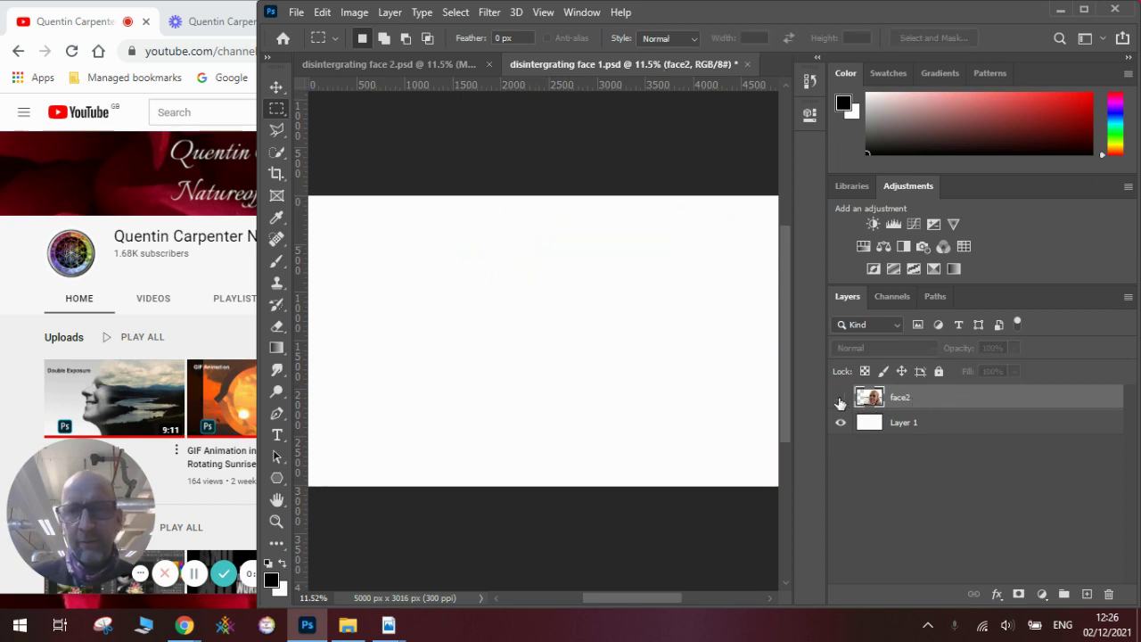
click(840, 400)
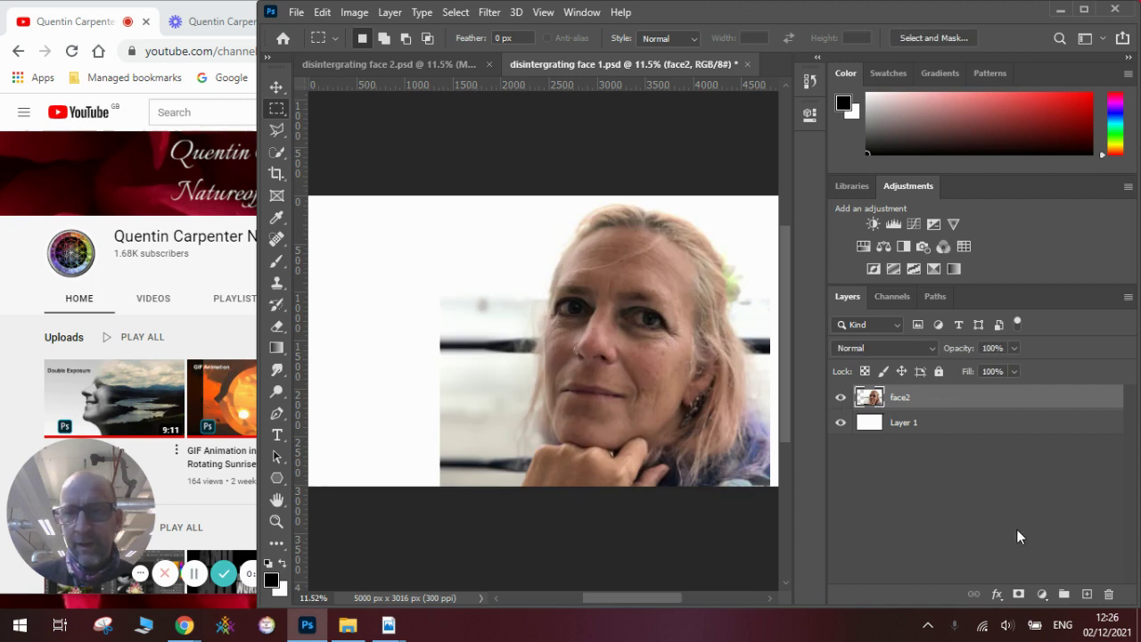
click(1022, 594)
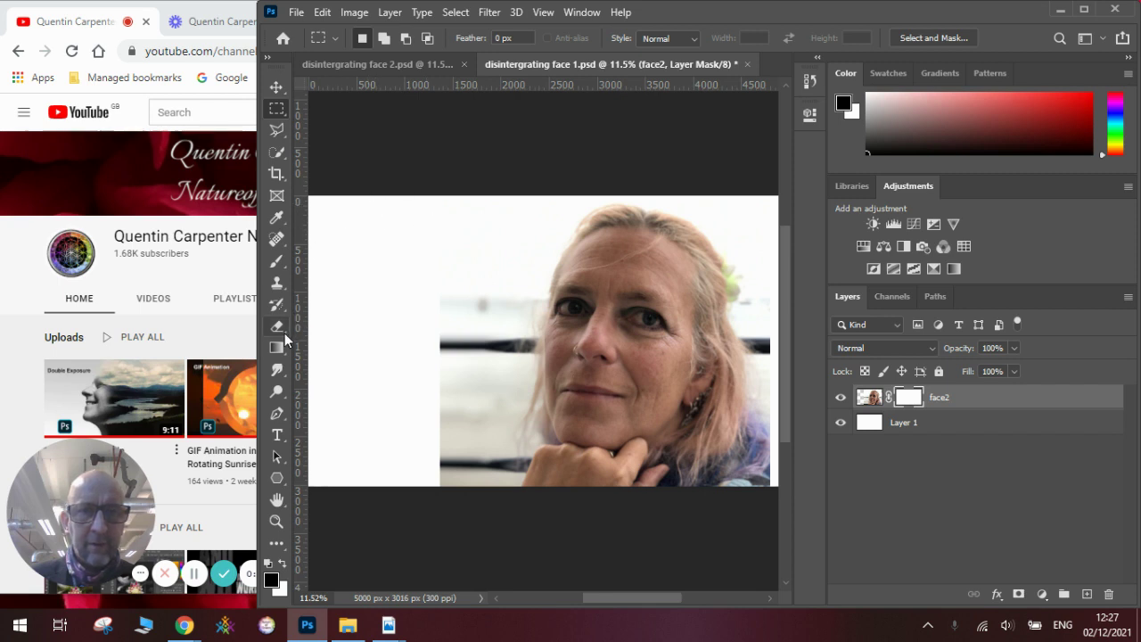
- Load the All Purpose Blender preset from Kyle's Concept Brushes at 183 px
click(278, 264)
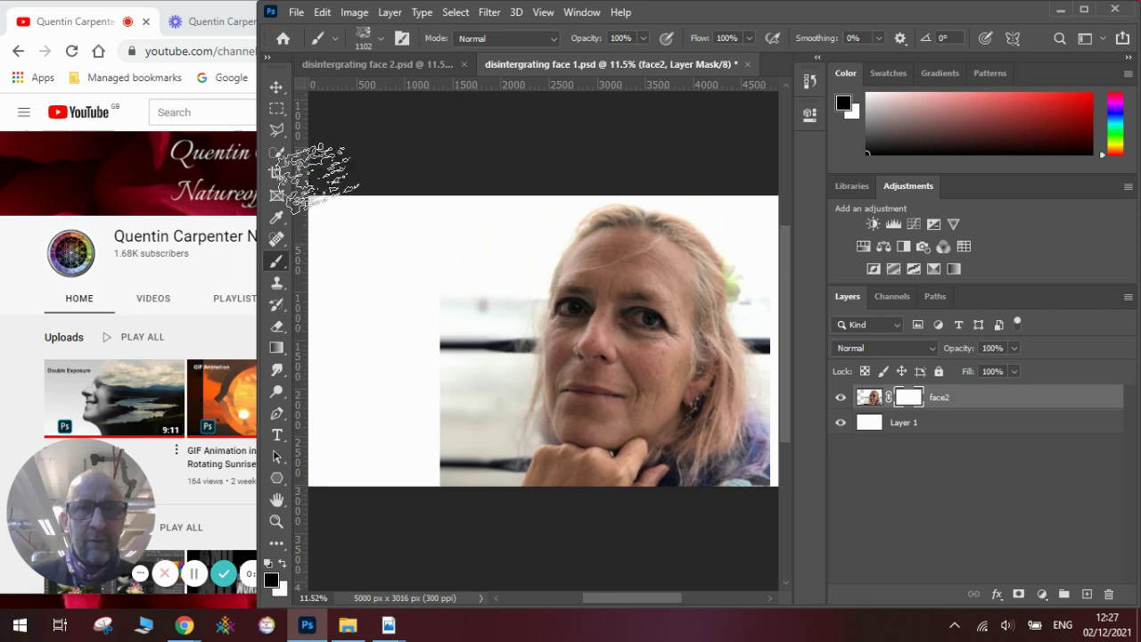
click(379, 38)
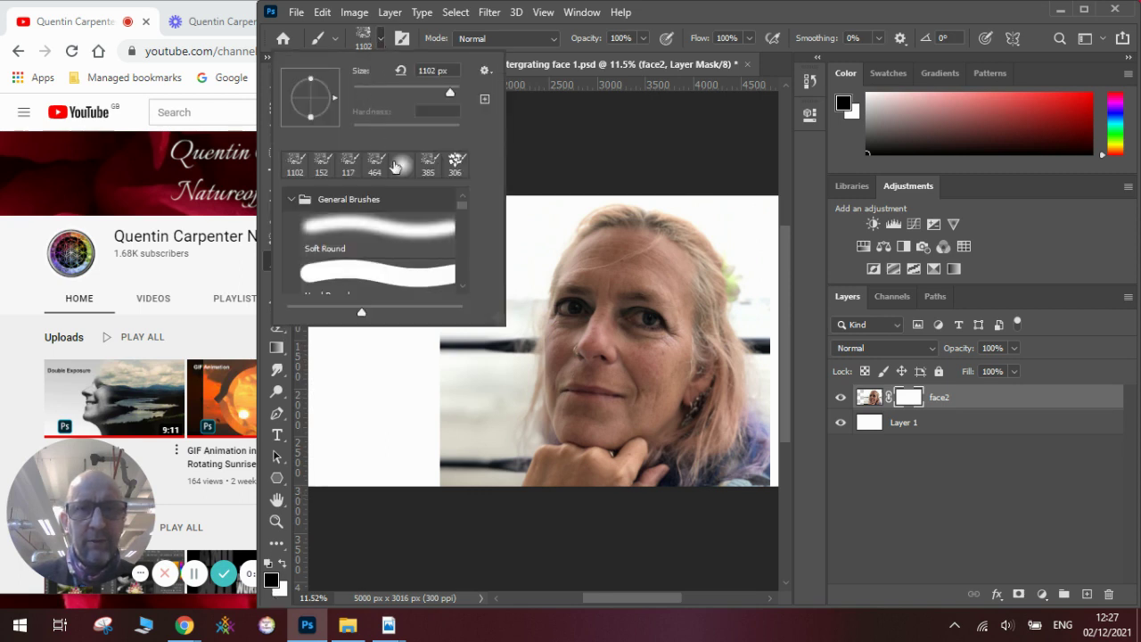
drag(463, 206, 462, 270)
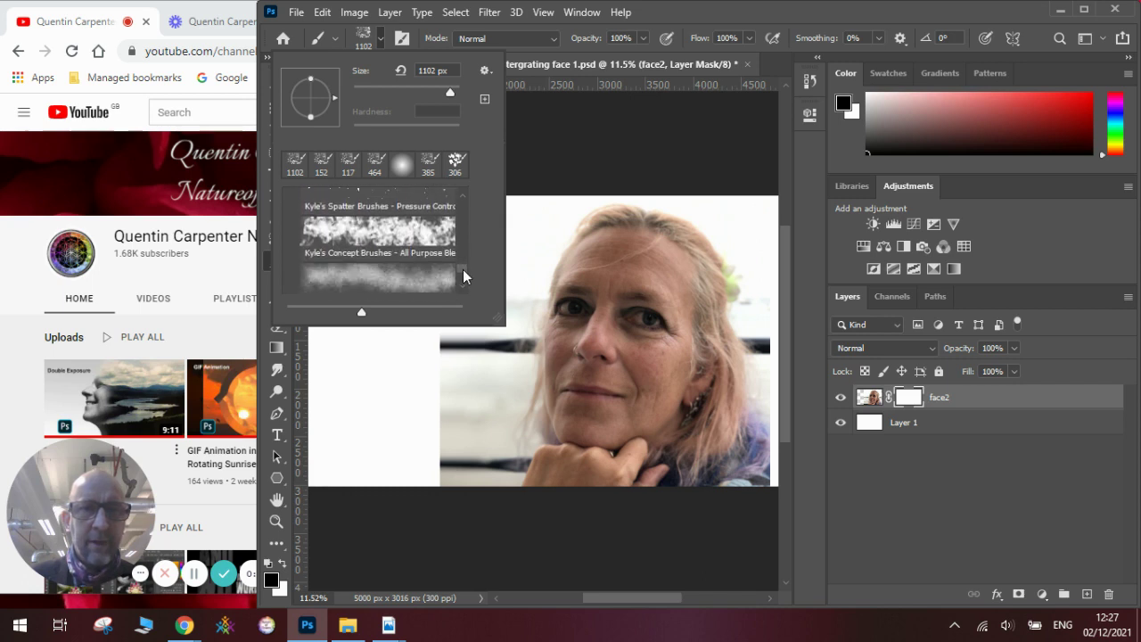
click(392, 237)
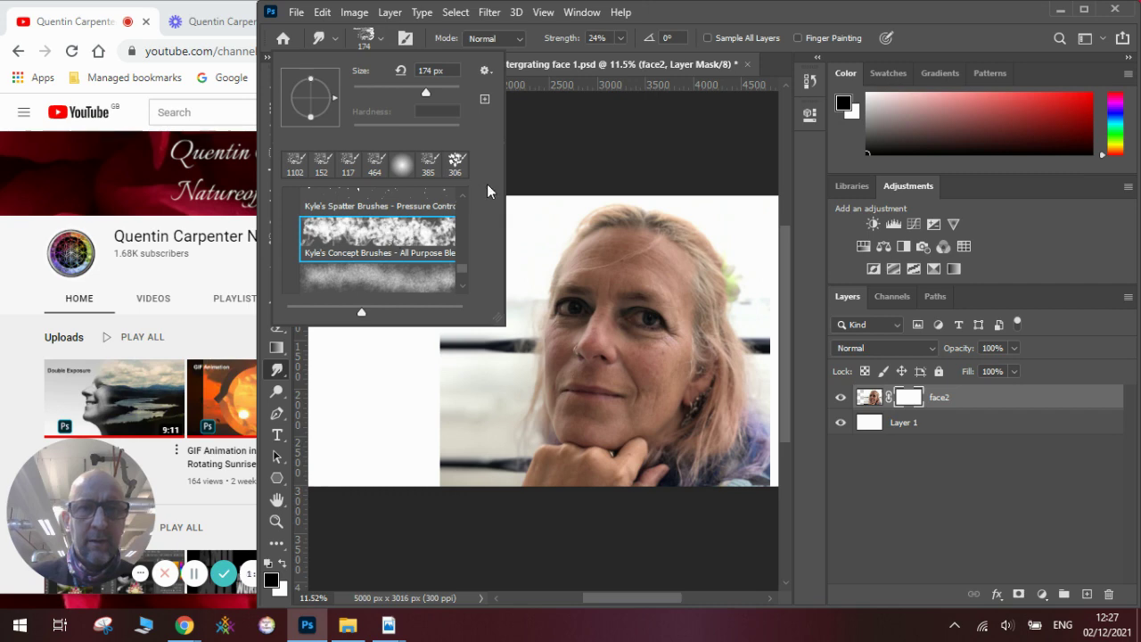
click(429, 89)
drag(430, 90, 429, 90)
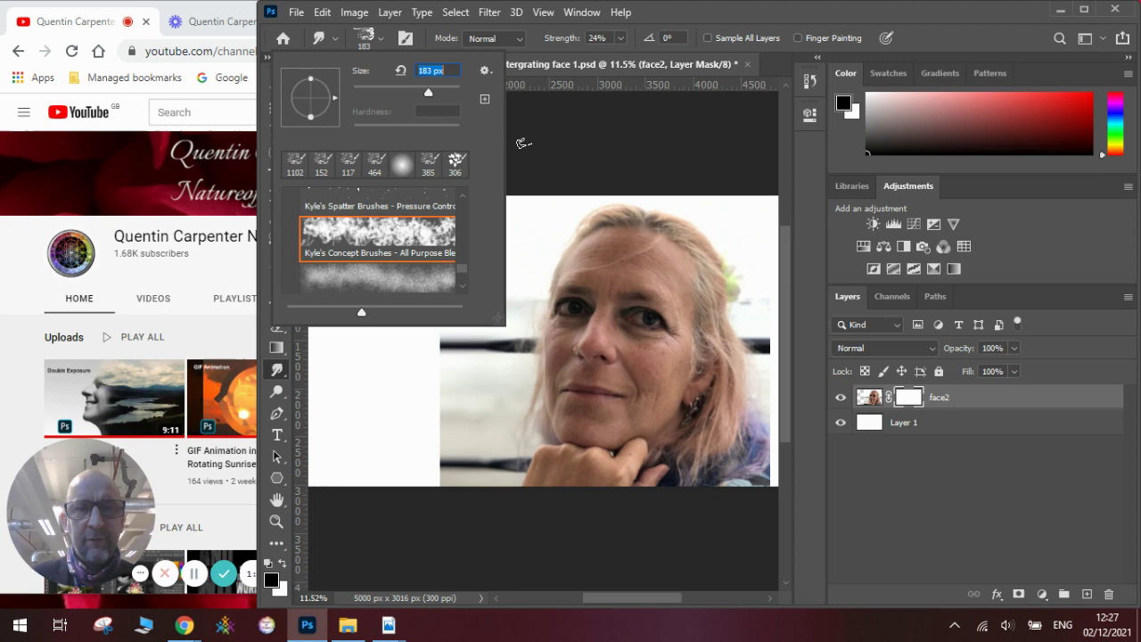
click(524, 143)
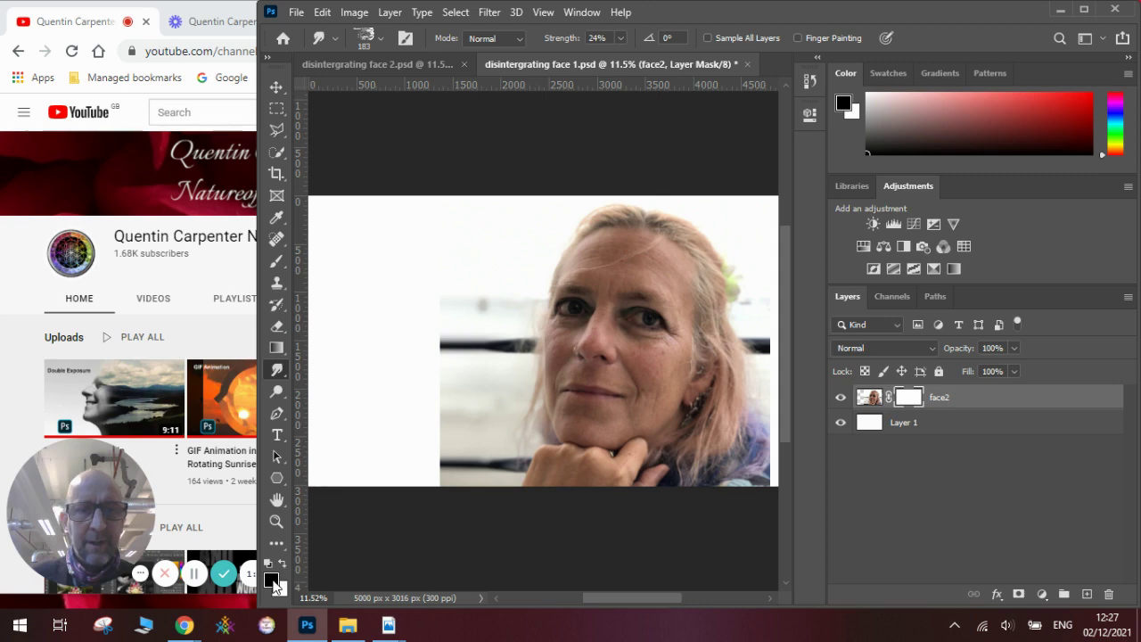
- Paint black scatter specks into the hair on face2's mask, then go to the face 2 document
click(276, 266)
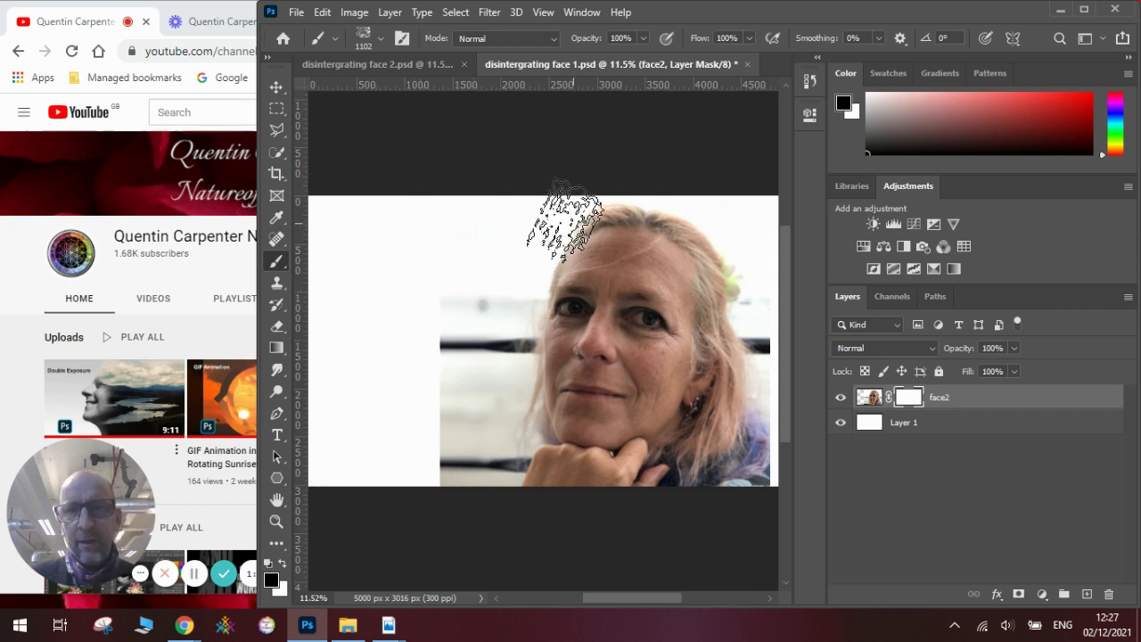
mouse_move(564, 218)
mouse_down()
mouse_move(508, 296)
mouse_move(534, 312)
mouse_move(522, 317)
mouse_move(534, 347)
mouse_move(514, 371)
mouse_move(539, 388)
mouse_move(521, 352)
mouse_move(492, 341)
mouse_move(480, 310)
mouse_move(462, 331)
mouse_move(475, 306)
mouse_move(459, 308)
mouse_move(446, 409)
mouse_move(463, 283)
mouse_move(446, 444)
mouse_move(478, 328)
mouse_move(459, 453)
mouse_move(475, 405)
mouse_move(476, 464)
mouse_move(482, 342)
mouse_move(492, 386)
mouse_move(499, 352)
mouse_move(503, 457)
mouse_move(510, 444)
mouse_move(515, 467)
mouse_move(507, 416)
mouse_move(543, 493)
mouse_move(536, 409)
mouse_move(542, 451)
mouse_move(562, 474)
mouse_move(562, 445)
mouse_up()
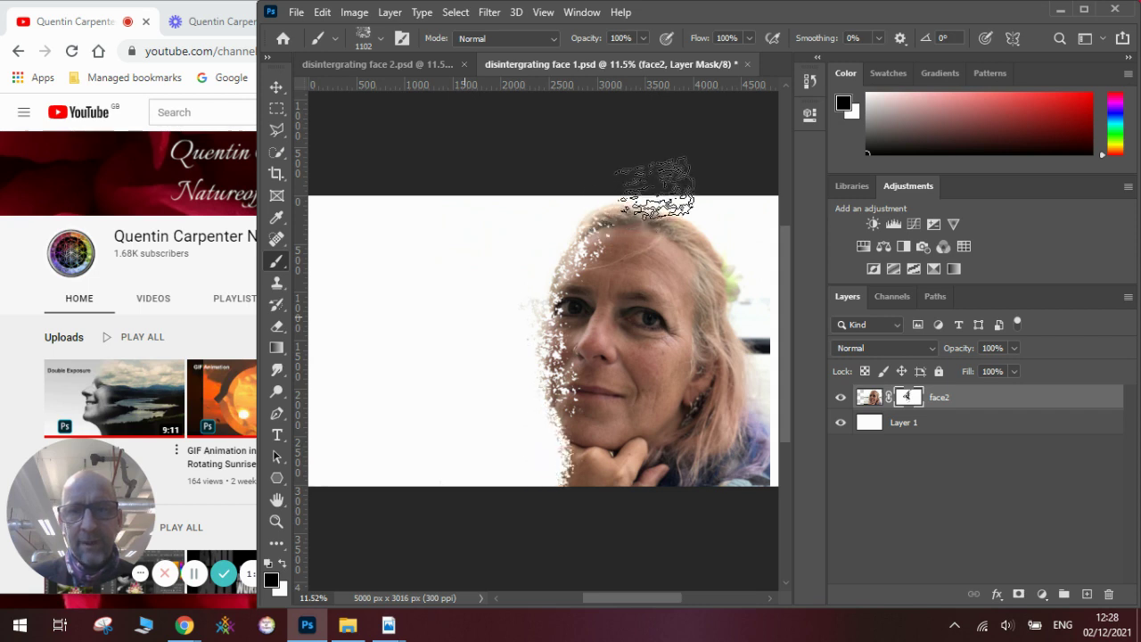
click(658, 189)
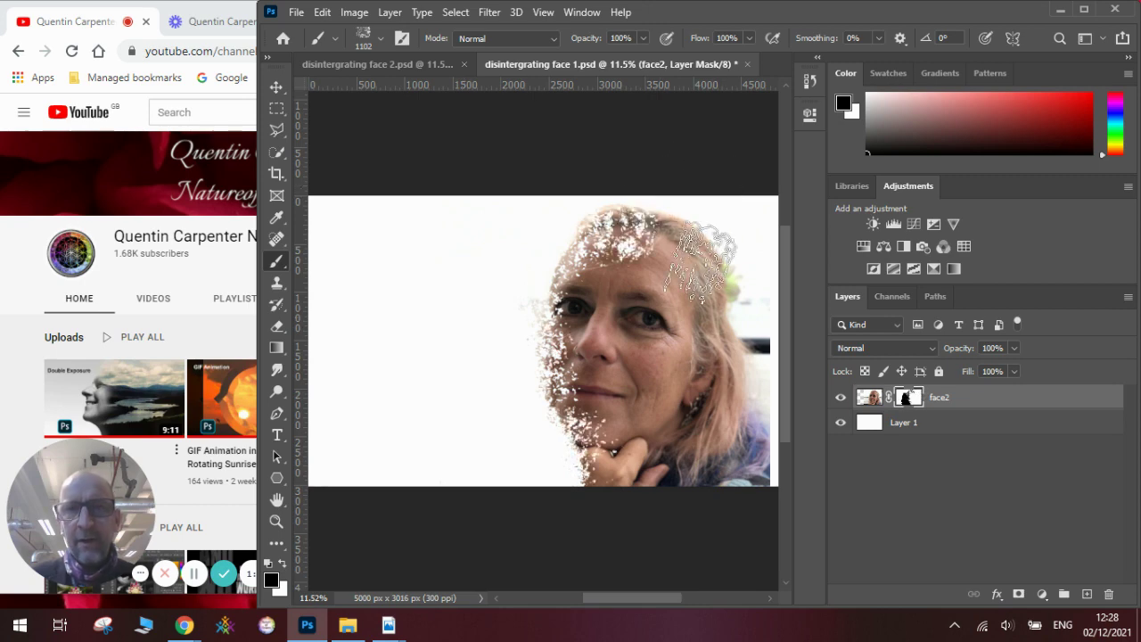
click(403, 61)
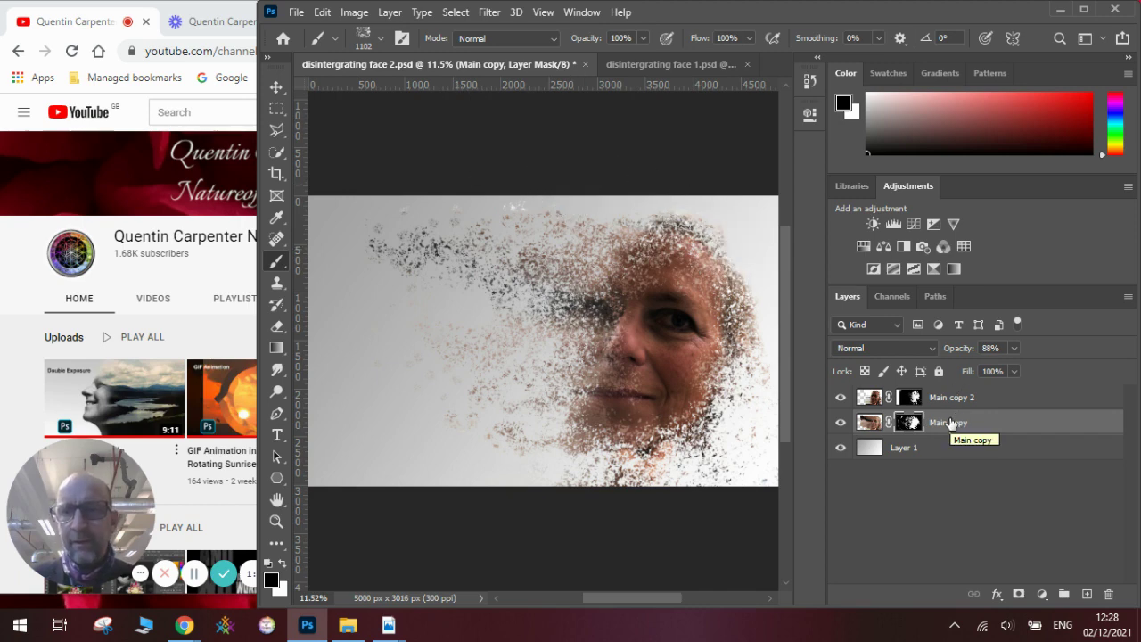
- Compare face 2 with Main copy 2 hidden and shown, then return to face 1
click(839, 400)
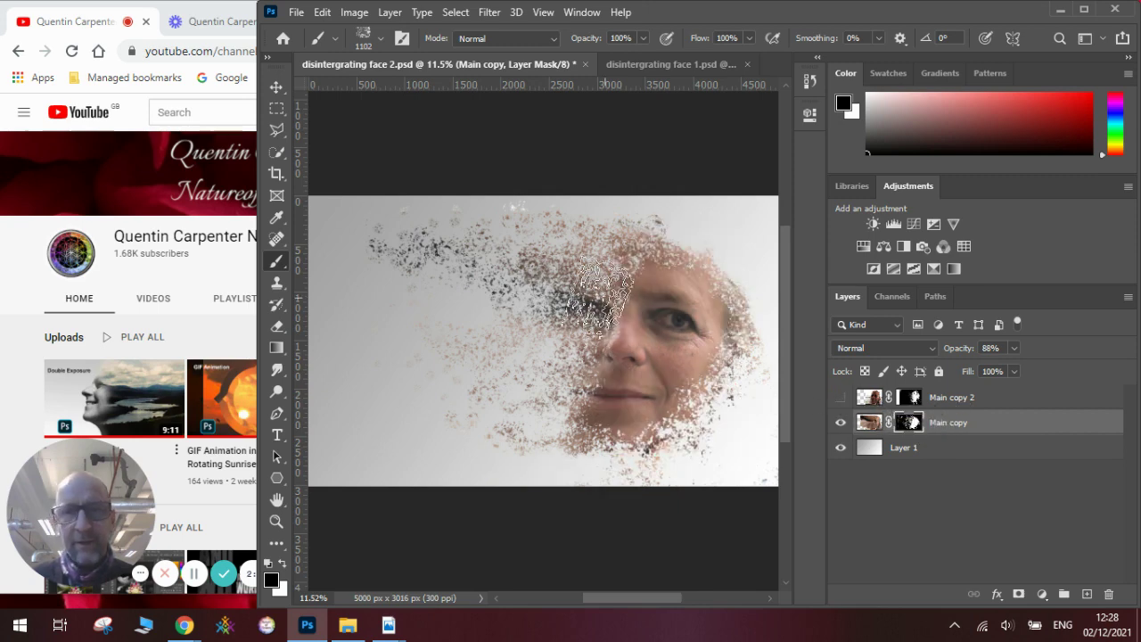
click(838, 398)
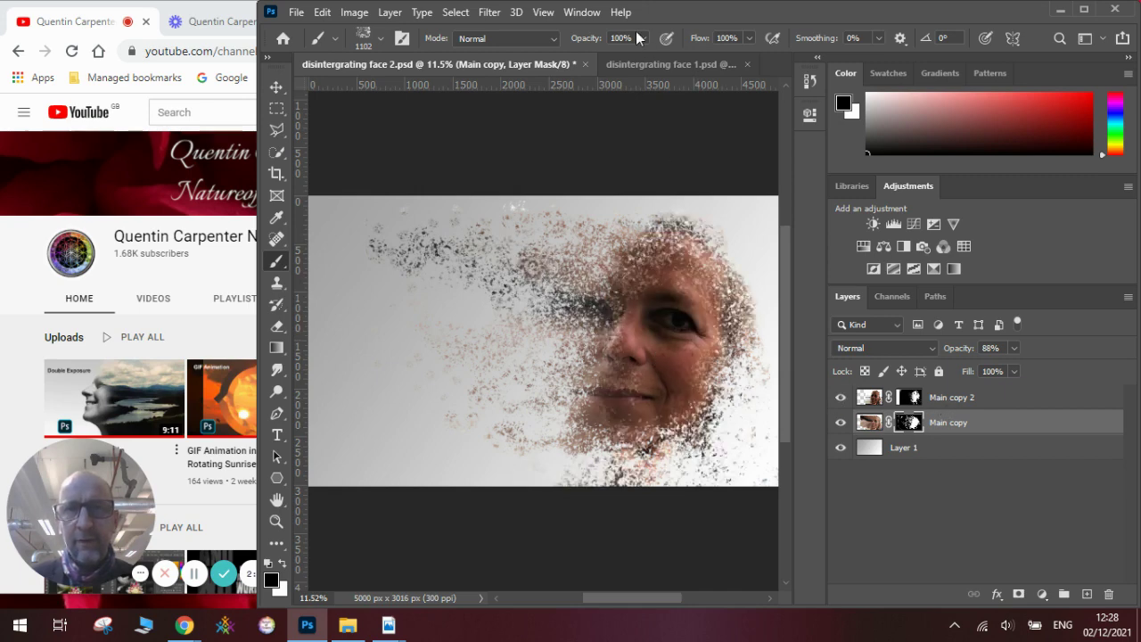
click(641, 63)
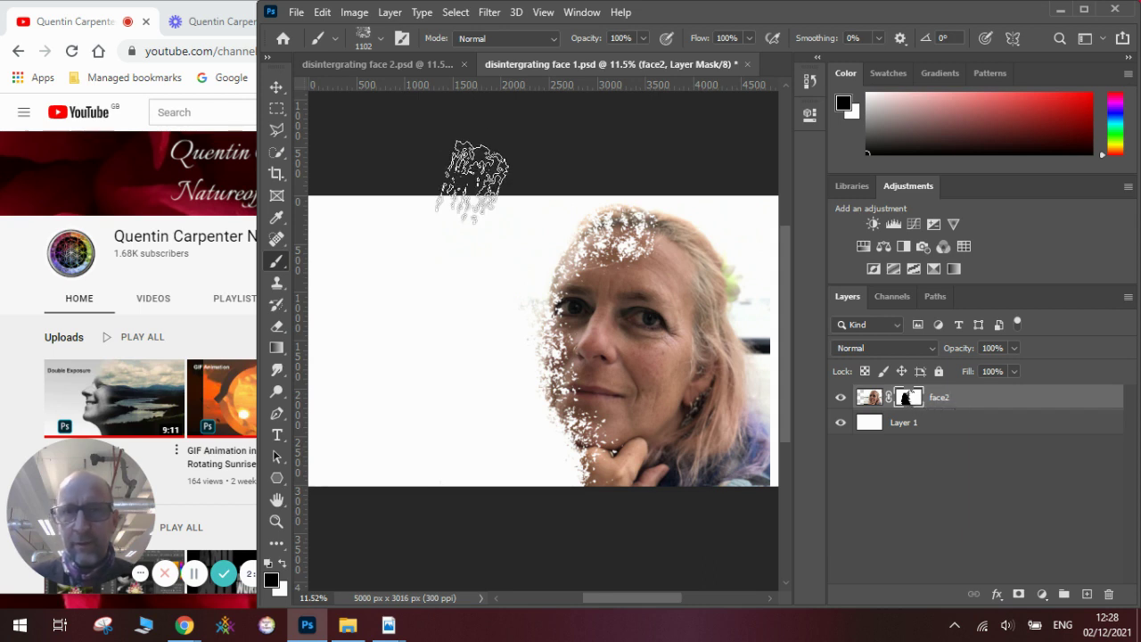
- Duplicate face2 as face2 copy, delete the copy's layer mask, and drag it onto the face 2 tab
right_click(975, 405)
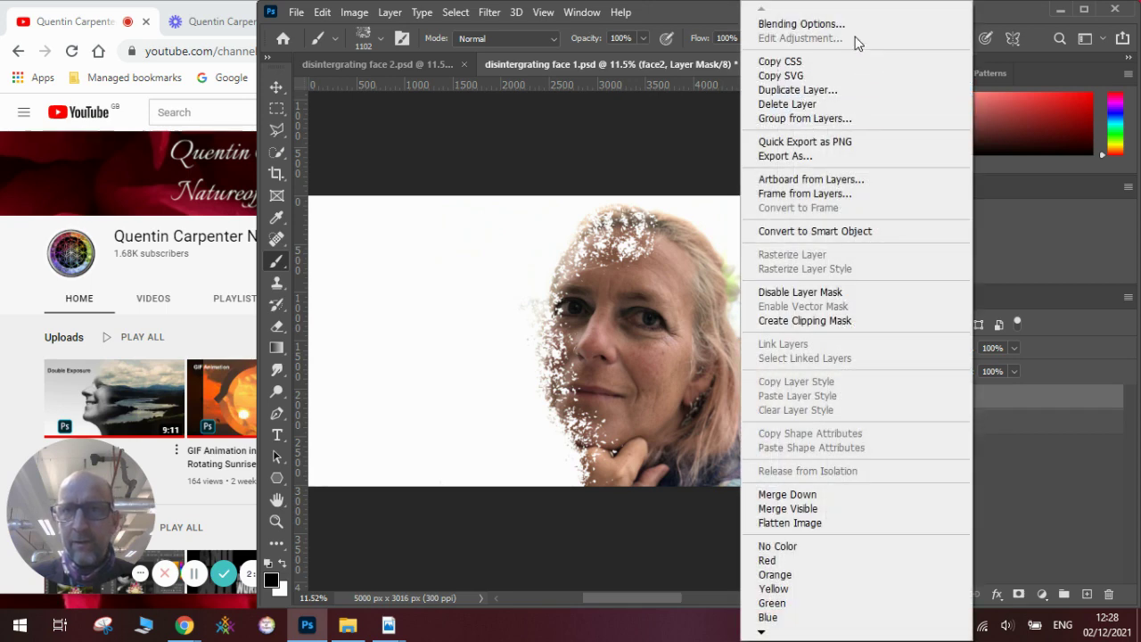
click(842, 90)
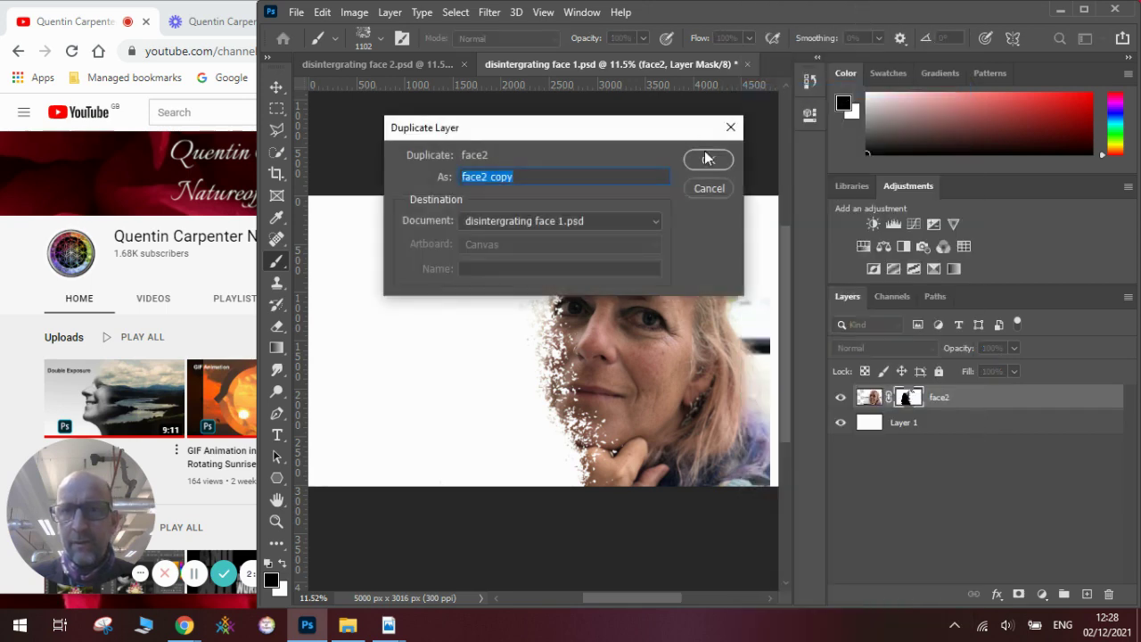
click(707, 158)
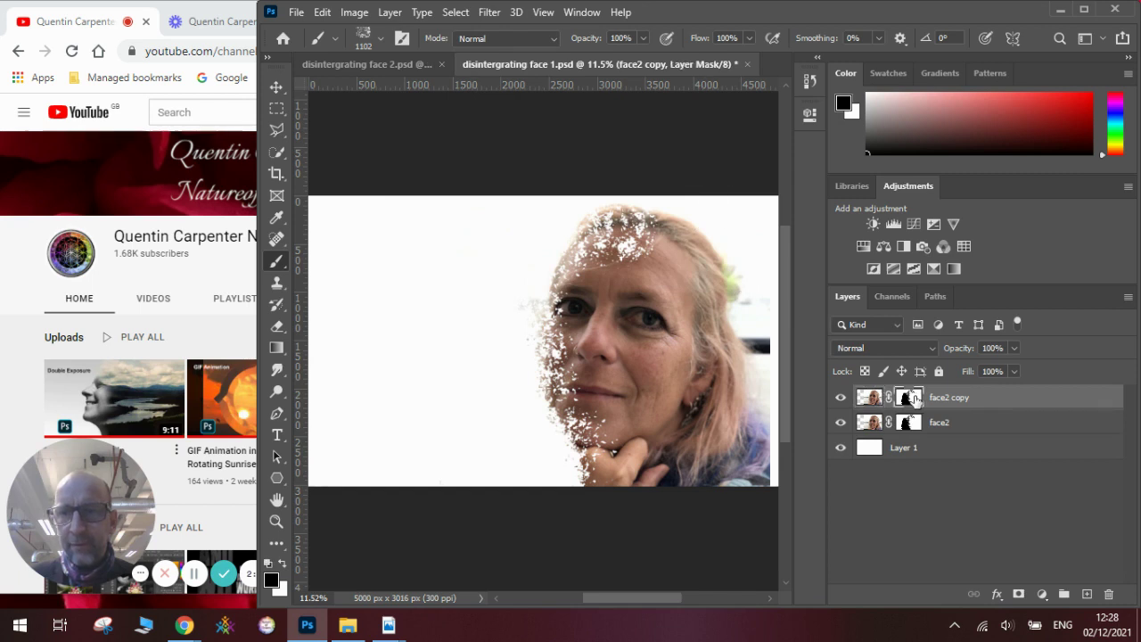
right_click(915, 398)
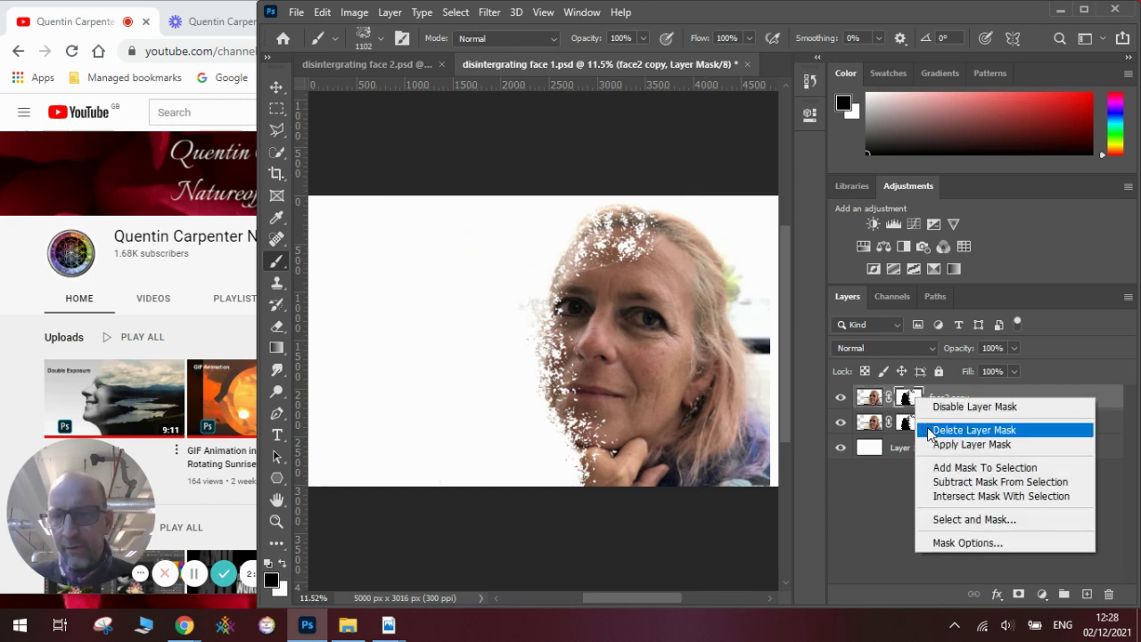
click(971, 430)
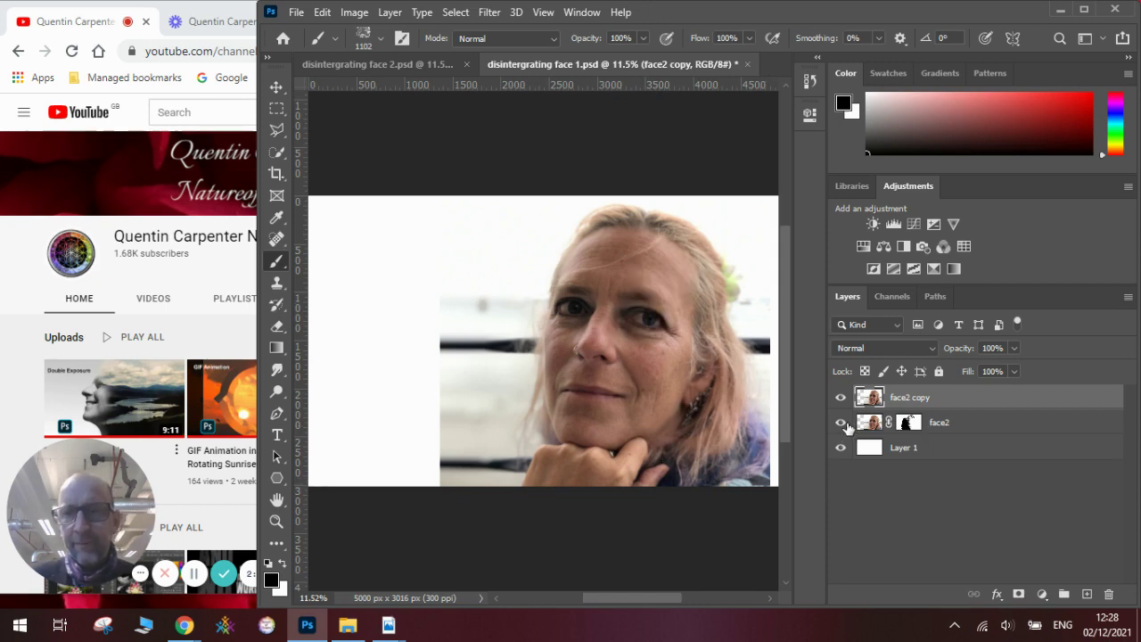
drag(869, 397, 656, 64)
- Rerun the last Liquify on face2 copy, then undo the earlier smear
click(490, 12)
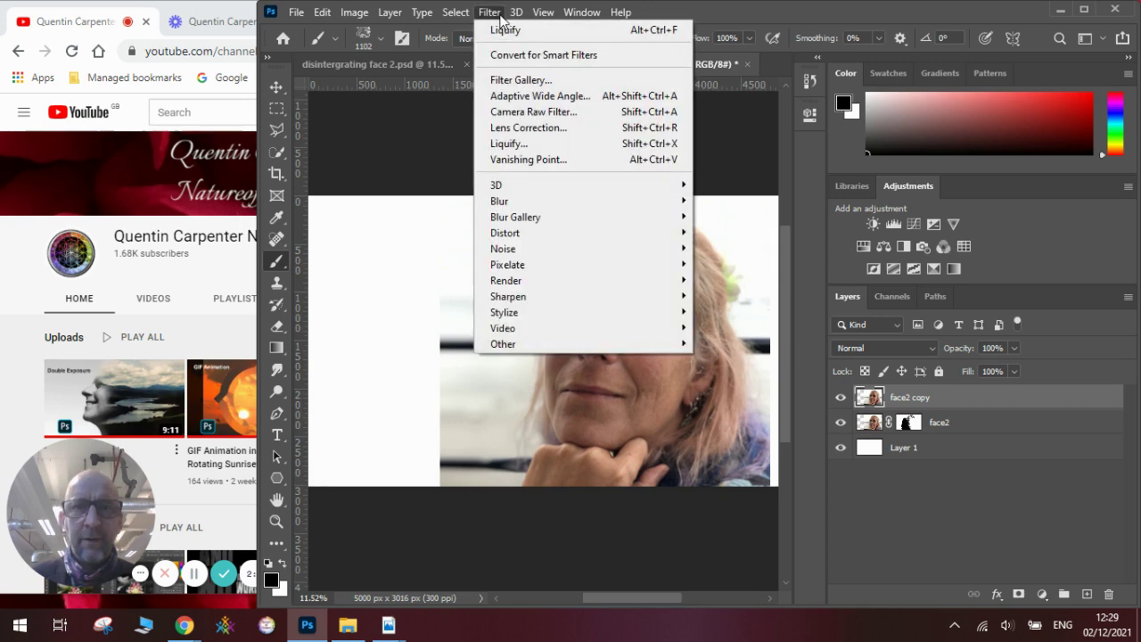
click(502, 32)
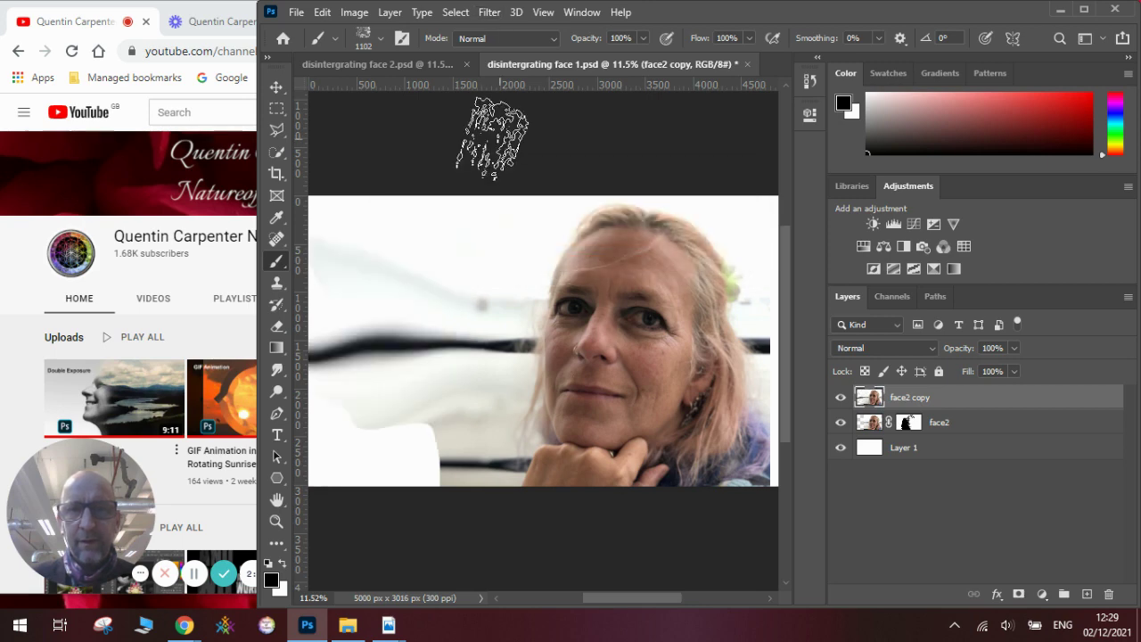
key(ctrl+z)
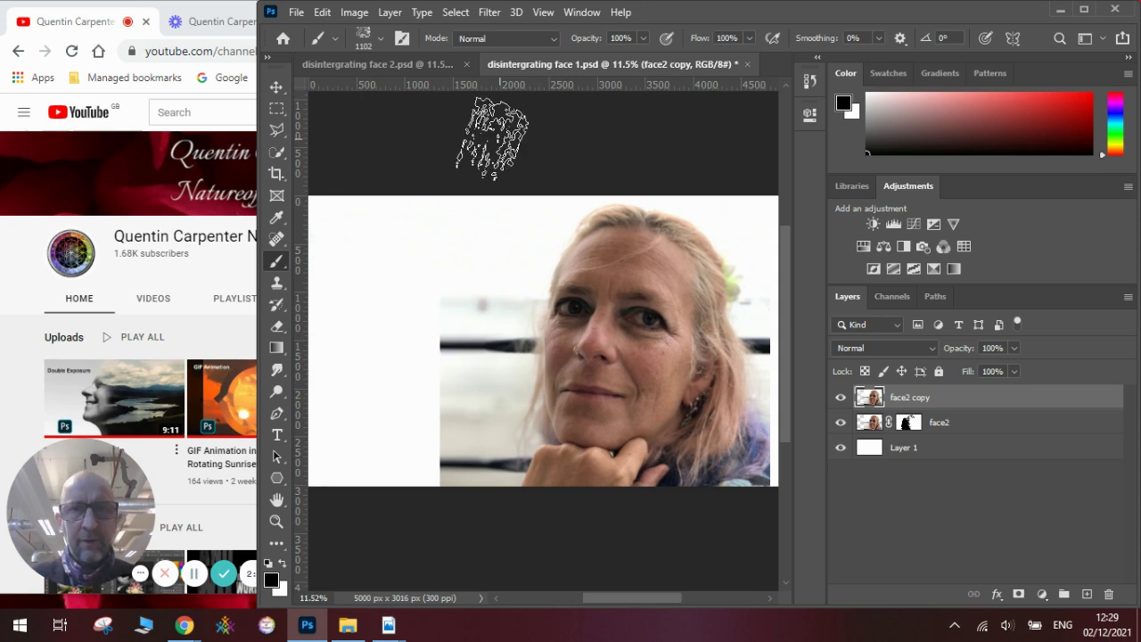
- Liquify face2 copy with a 1606 Forward Warp brush, pushing the face up-left
click(490, 13)
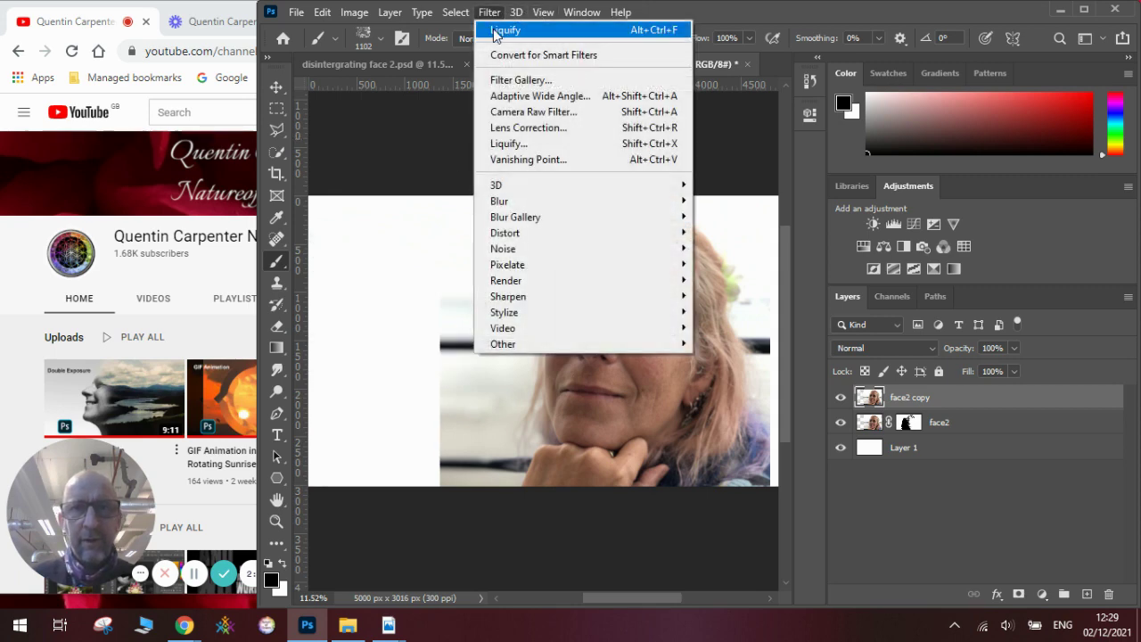
click(510, 144)
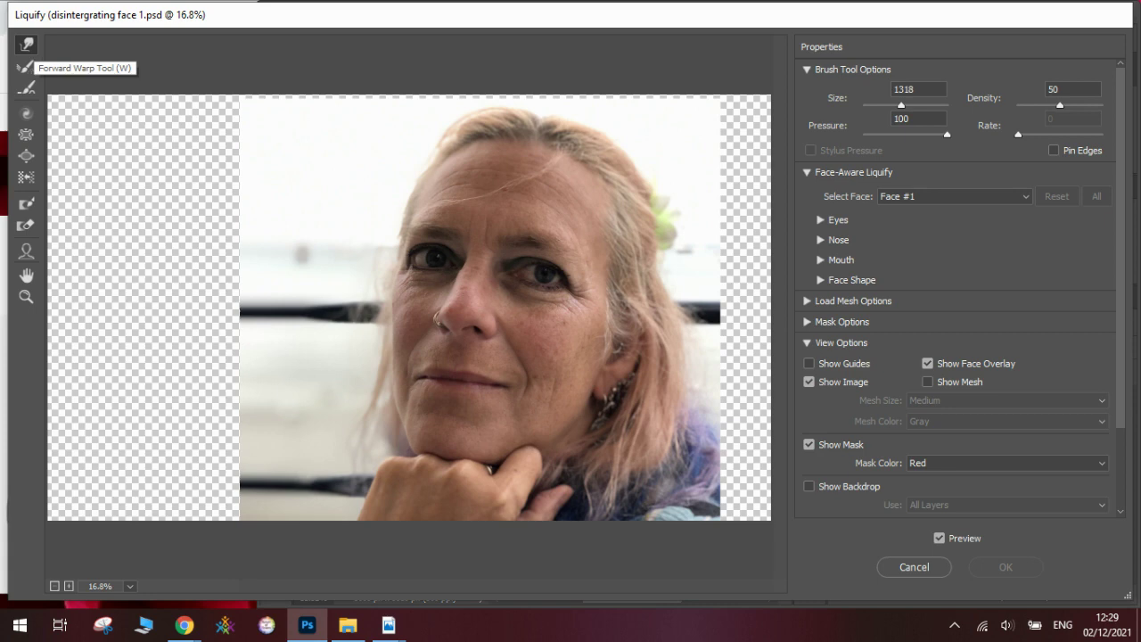
drag(900, 109, 903, 107)
mouse_move(466, 242)
mouse_down()
mouse_move(418, 181)
mouse_move(383, 173)
mouse_move(407, 181)
mouse_move(363, 298)
mouse_move(331, 306)
mouse_move(250, 287)
mouse_move(298, 347)
mouse_move(323, 185)
mouse_move(261, 141)
mouse_move(174, 201)
mouse_move(160, 158)
mouse_move(273, 176)
mouse_move(184, 158)
mouse_move(323, 290)
mouse_move(311, 316)
mouse_move(311, 395)
mouse_move(330, 437)
mouse_move(420, 130)
mouse_move(375, 105)
mouse_move(318, 116)
mouse_move(310, 131)
mouse_move(306, 112)
mouse_up()
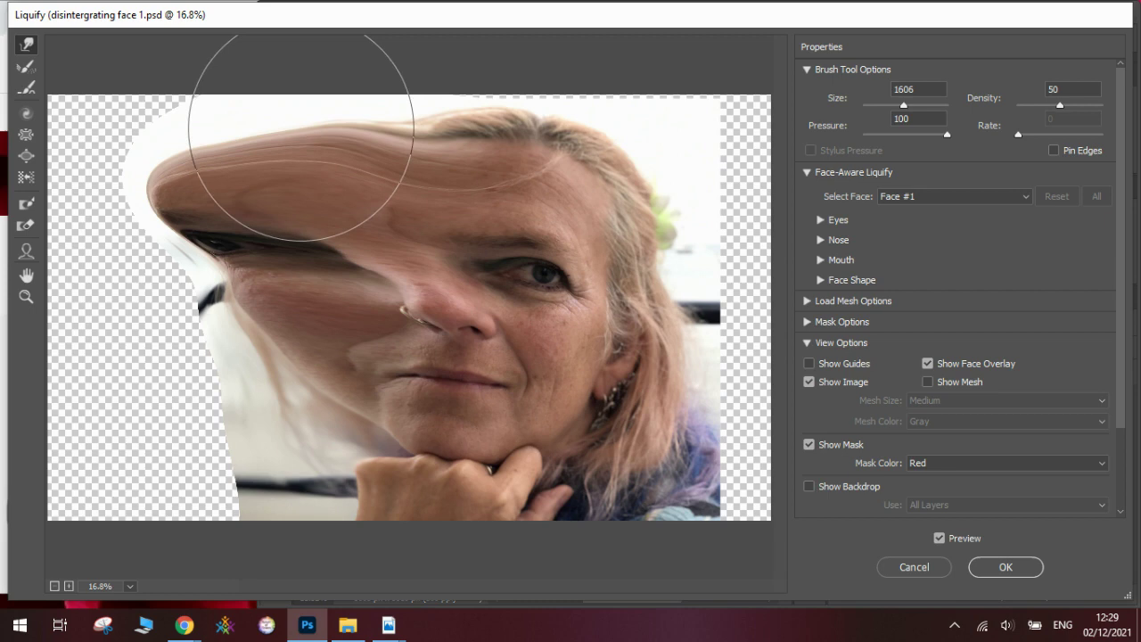
click(981, 569)
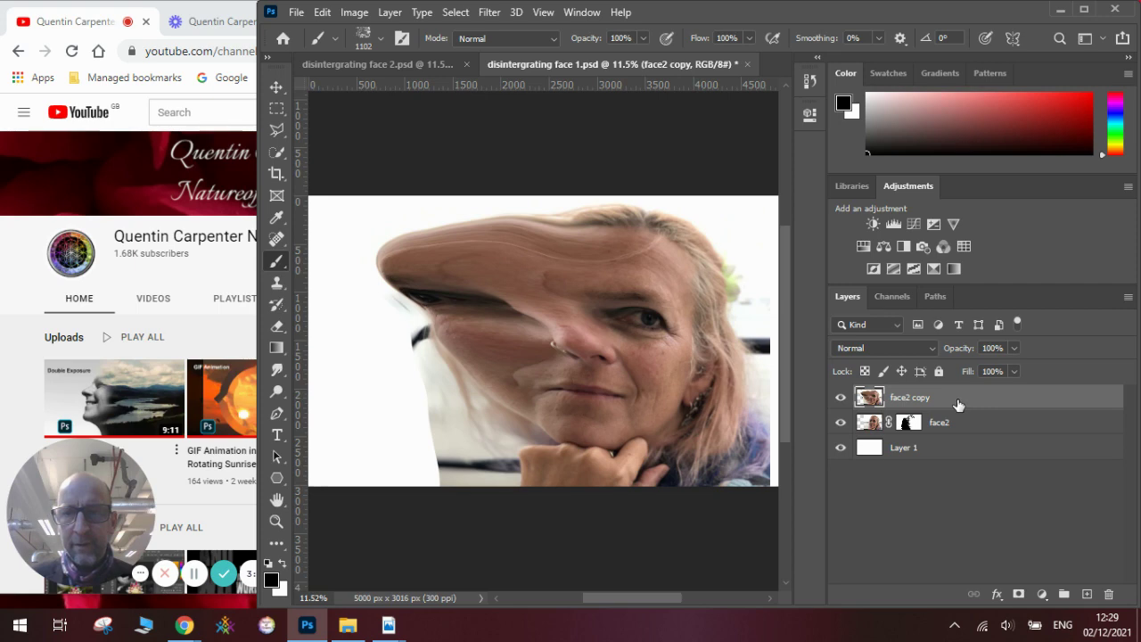
- Move face2 copy below face2 and select face2, undoing a stray spatter stroke
drag(957, 404, 951, 433)
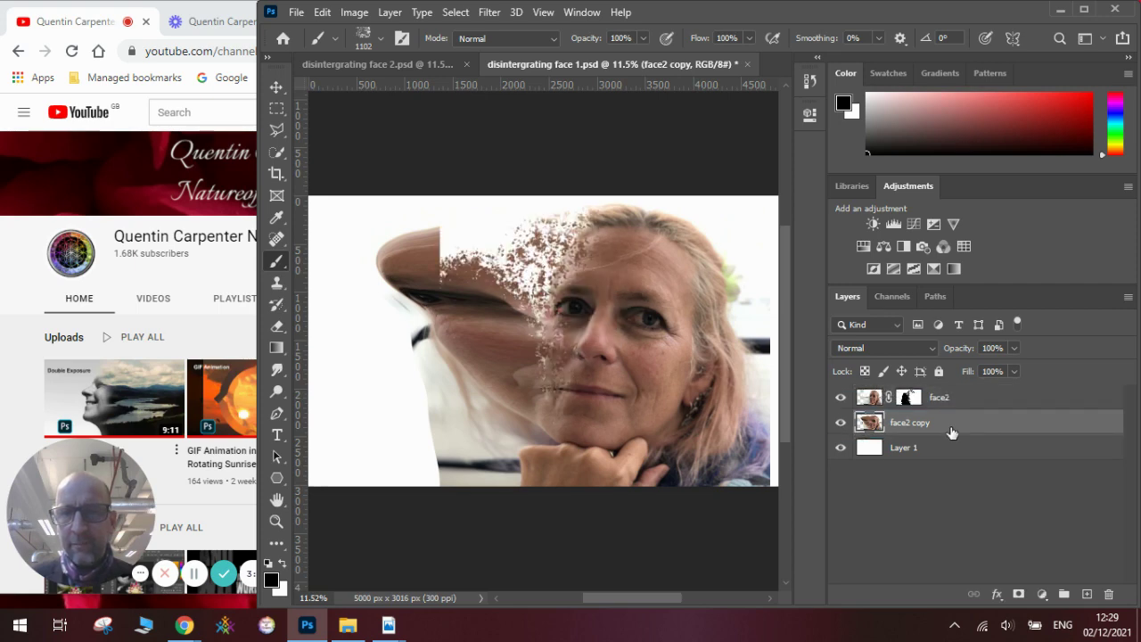
click(957, 402)
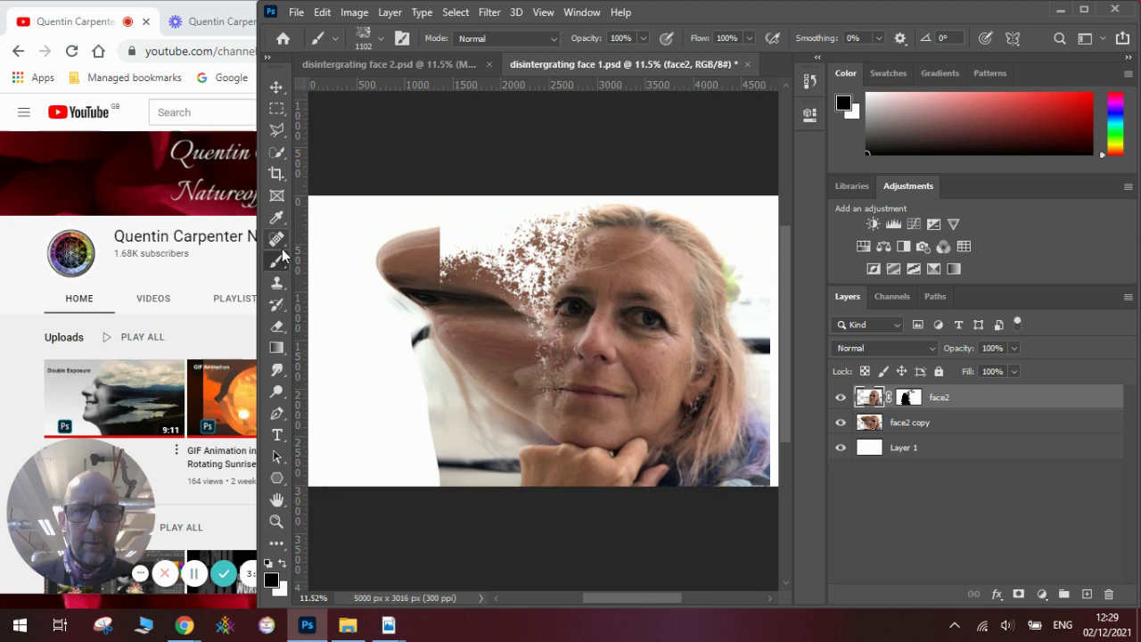
mouse_move(450, 272)
mouse_down()
mouse_move(415, 285)
mouse_move(410, 267)
mouse_move(428, 267)
mouse_up()
key(ctrl+z)
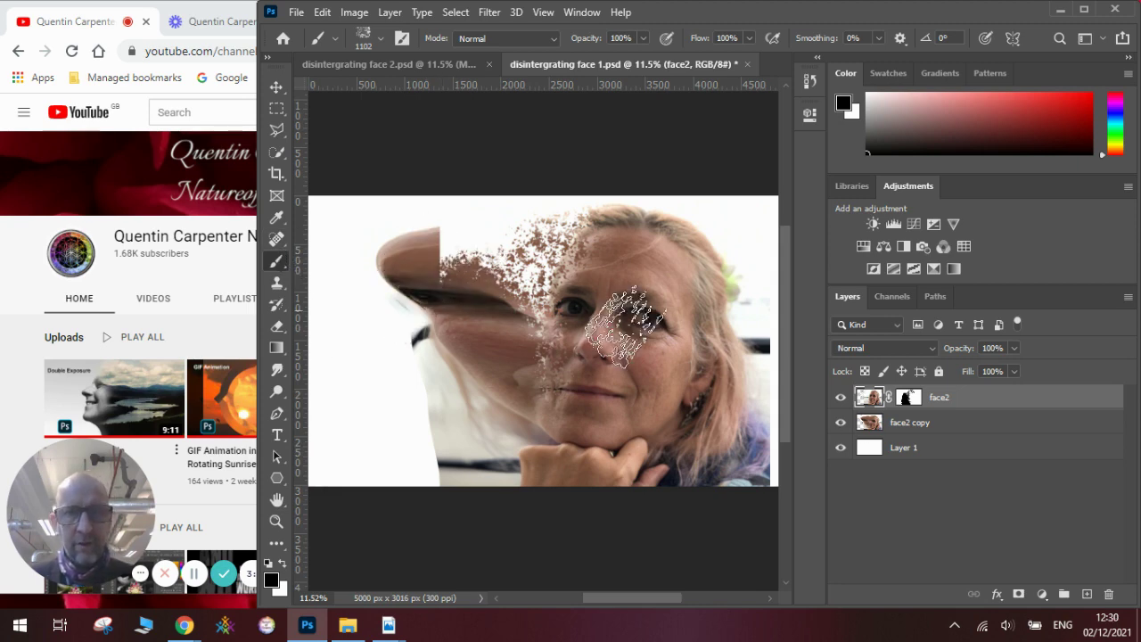
- On face2's mask, spatter black over the left hair, then white toward the cheek
click(909, 397)
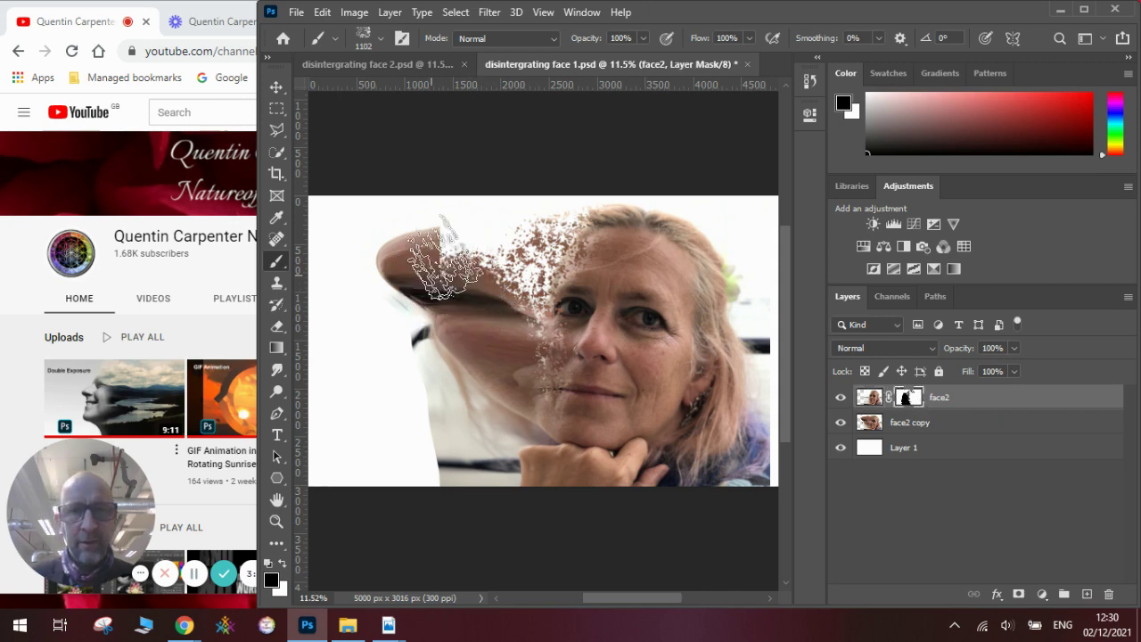
drag(443, 261, 403, 258)
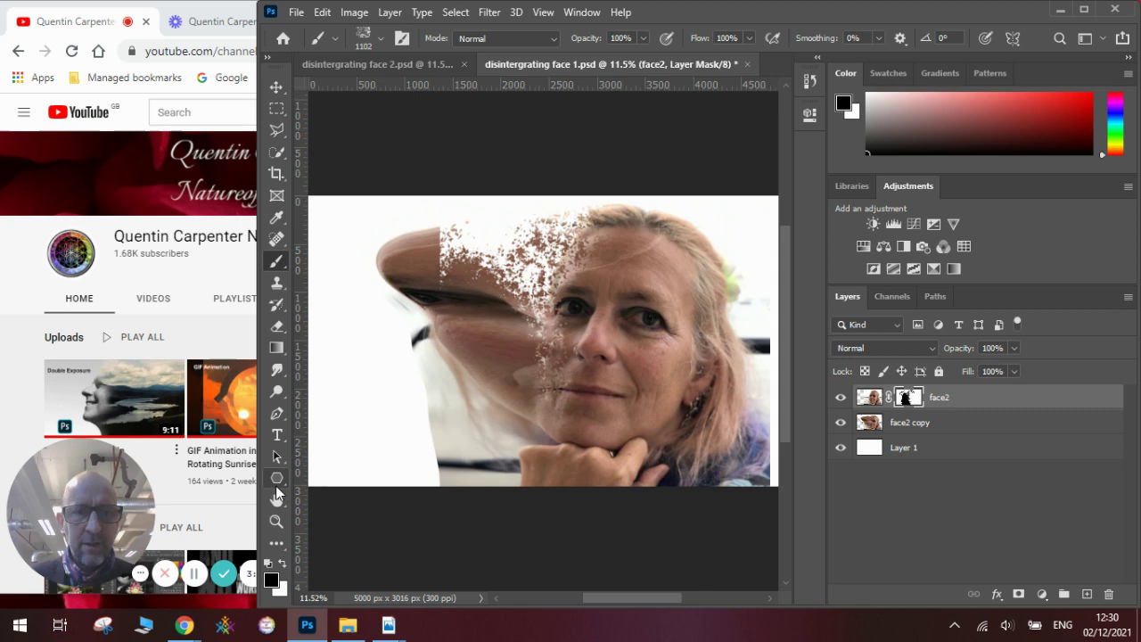
click(285, 563)
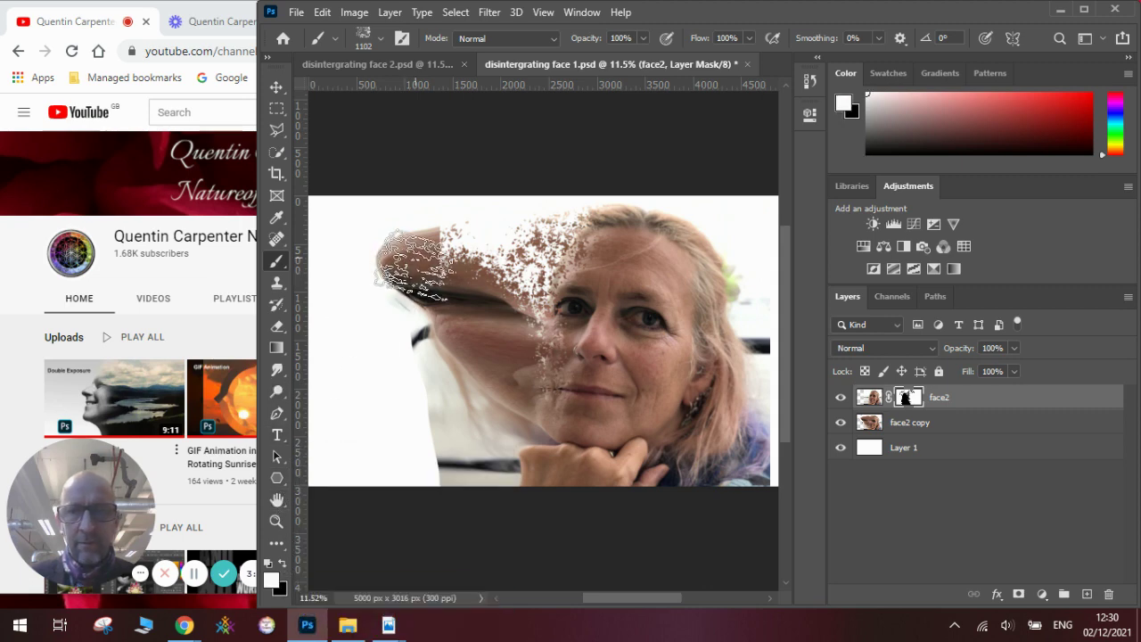
mouse_move(413, 265)
mouse_down()
mouse_move(441, 236)
mouse_move(468, 301)
mouse_move(432, 370)
mouse_move(462, 282)
mouse_move(467, 295)
mouse_move(482, 285)
mouse_move(479, 335)
mouse_up()
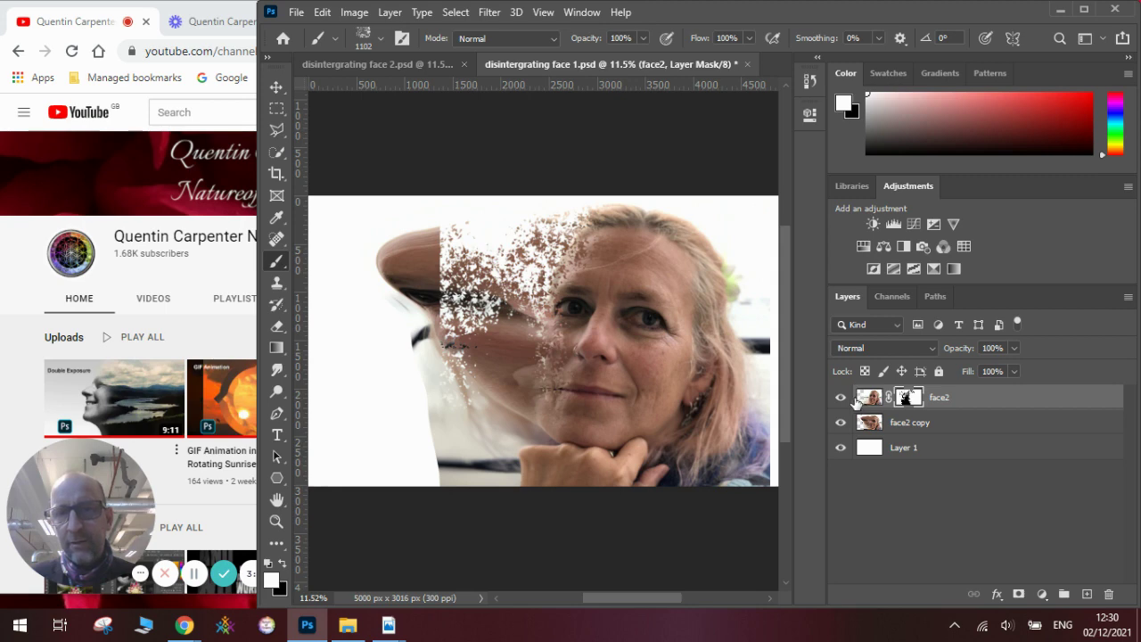
- Use the Paint Bucket to fill face2's empty left area black, then white
click(866, 402)
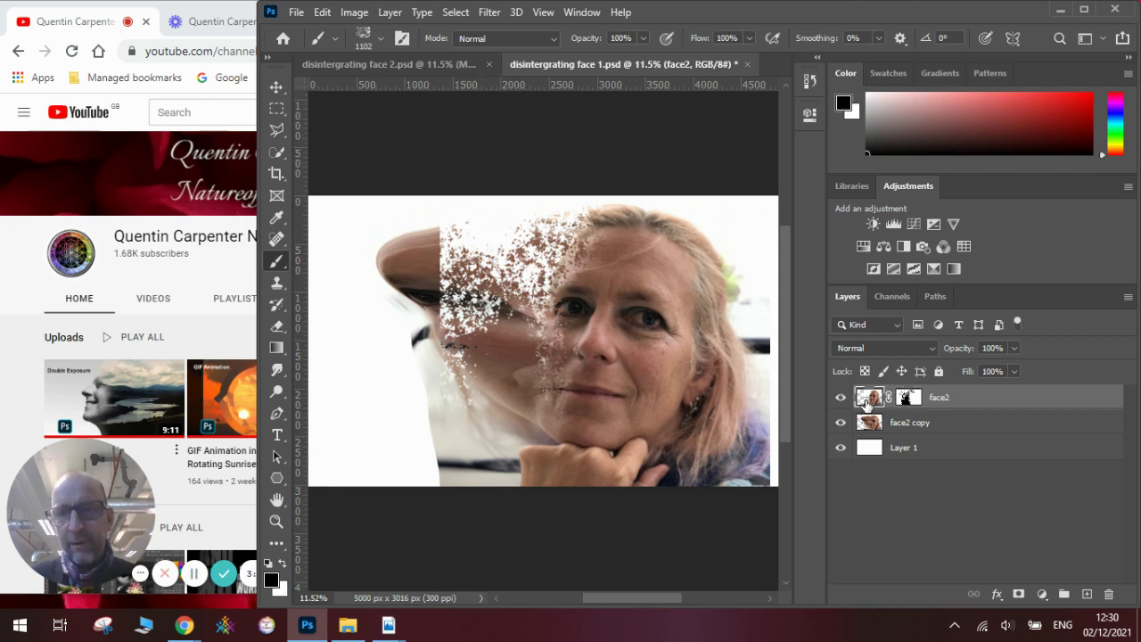
click(276, 349)
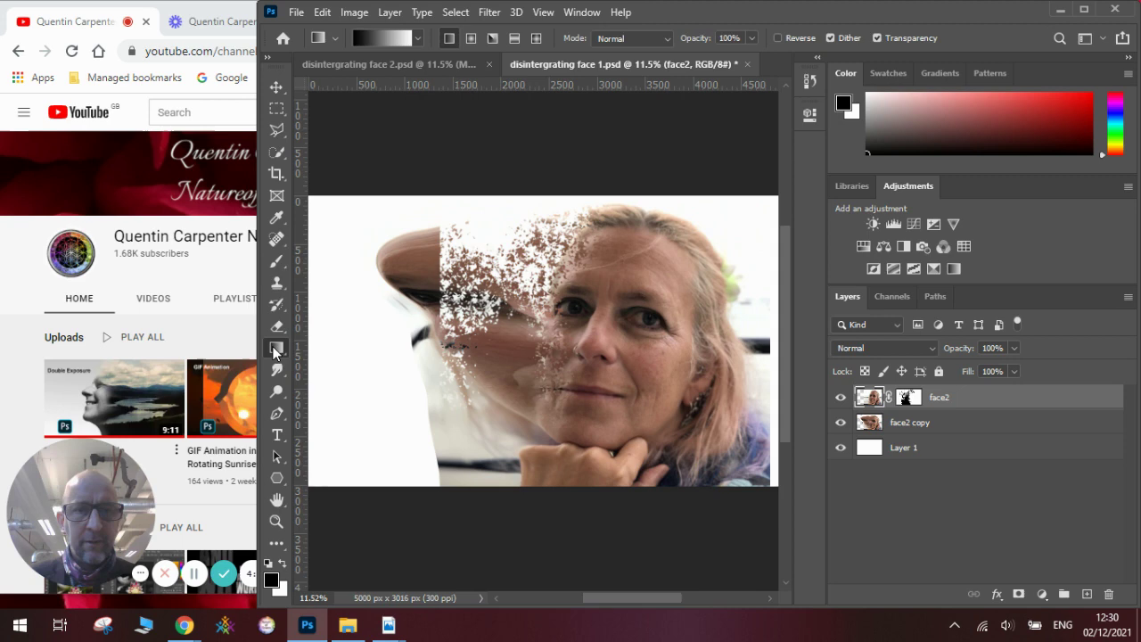
right_click(276, 349)
click(352, 365)
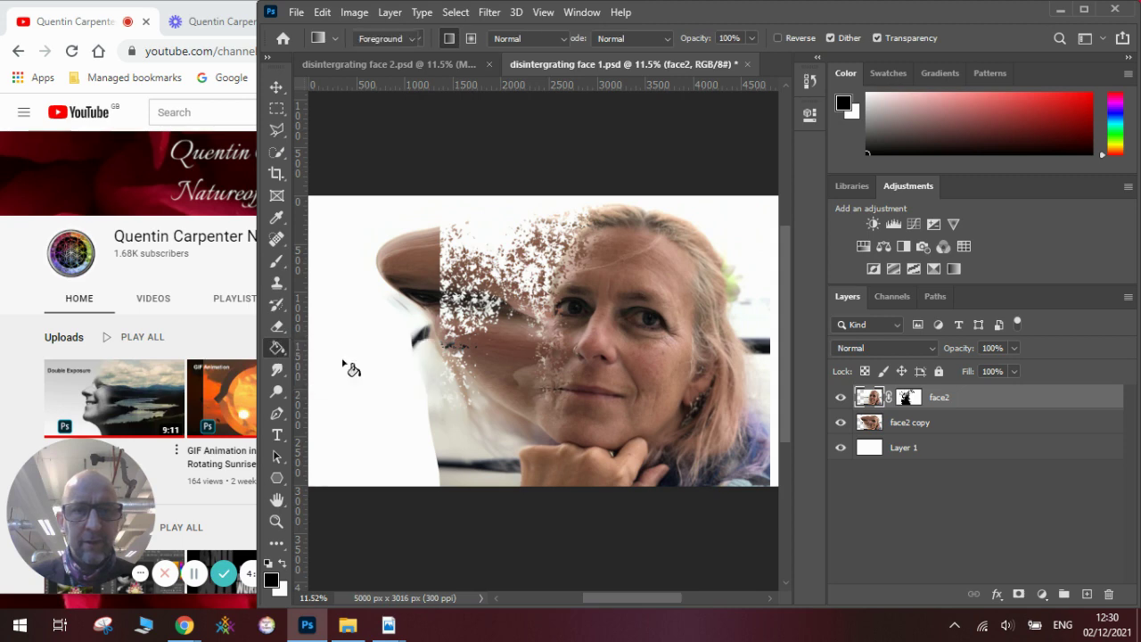
click(357, 316)
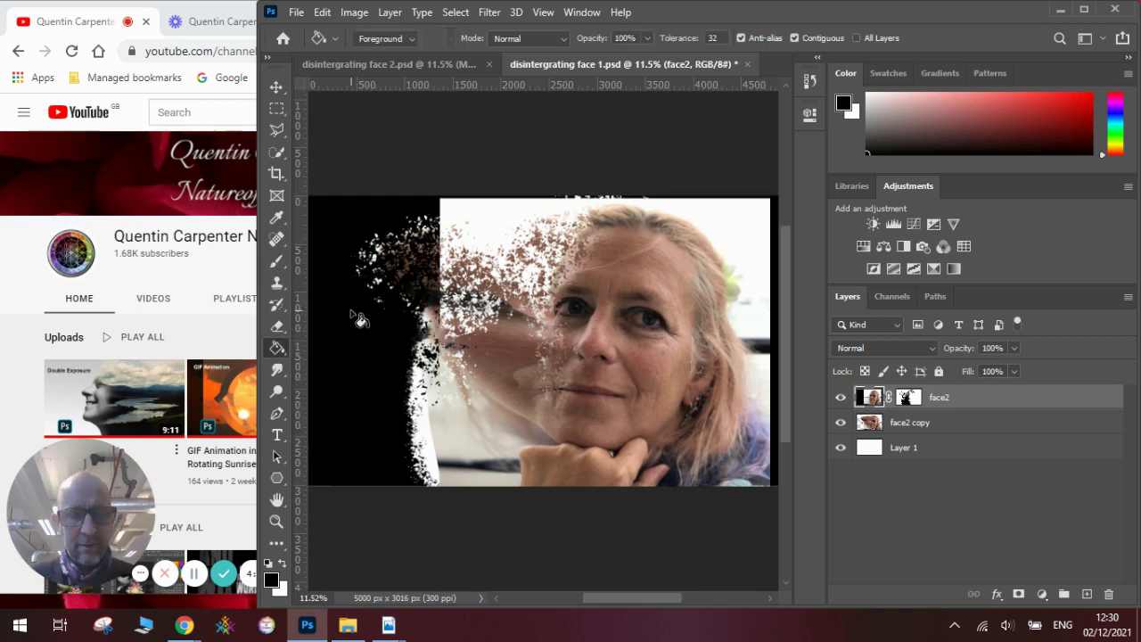
click(282, 563)
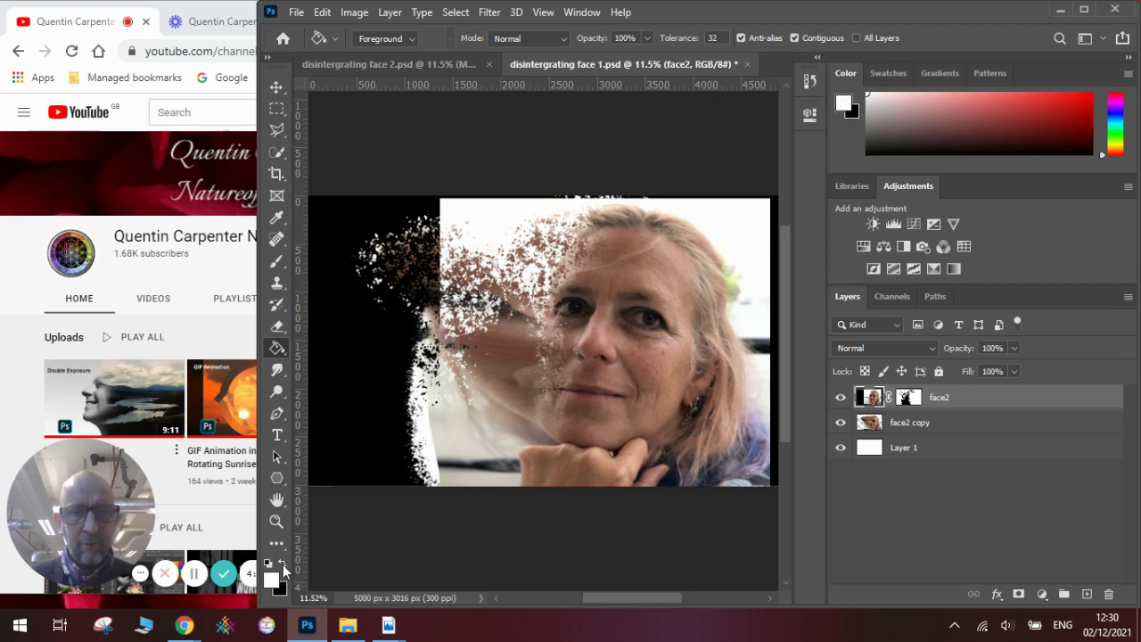
click(364, 378)
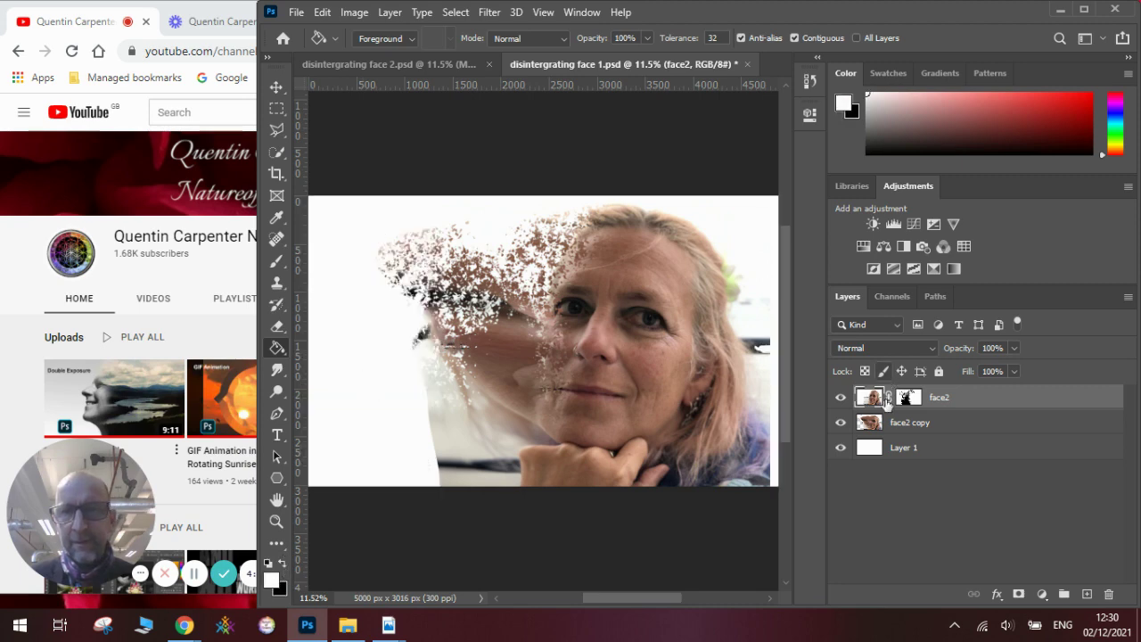
- Hide and show face2 copy to check the white-filled result
click(842, 423)
click(841, 424)
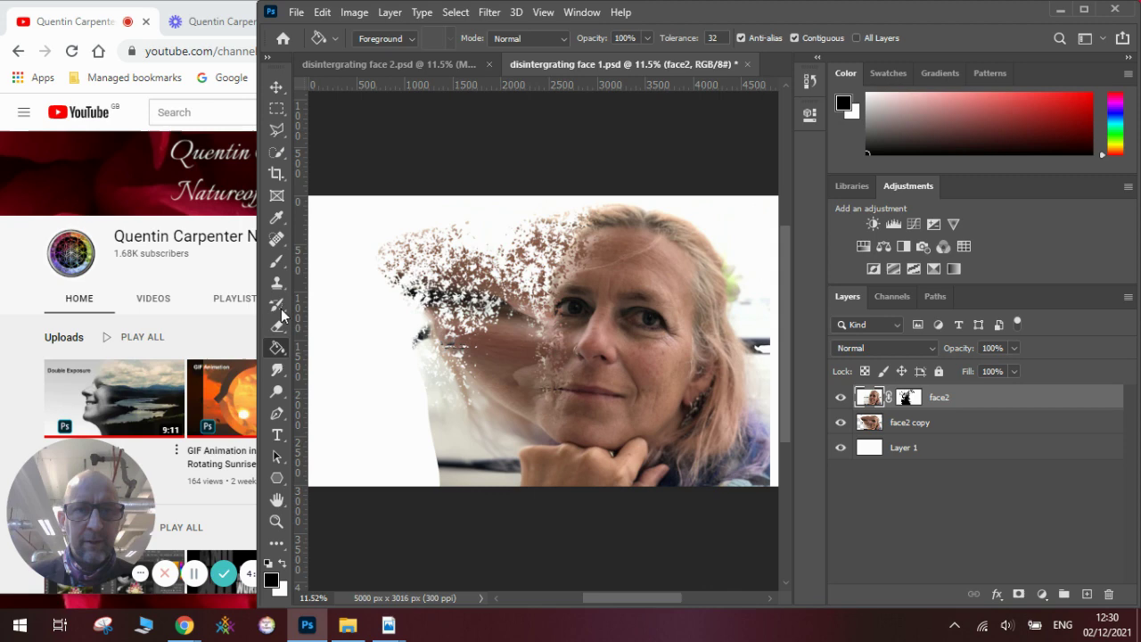
click(279, 261)
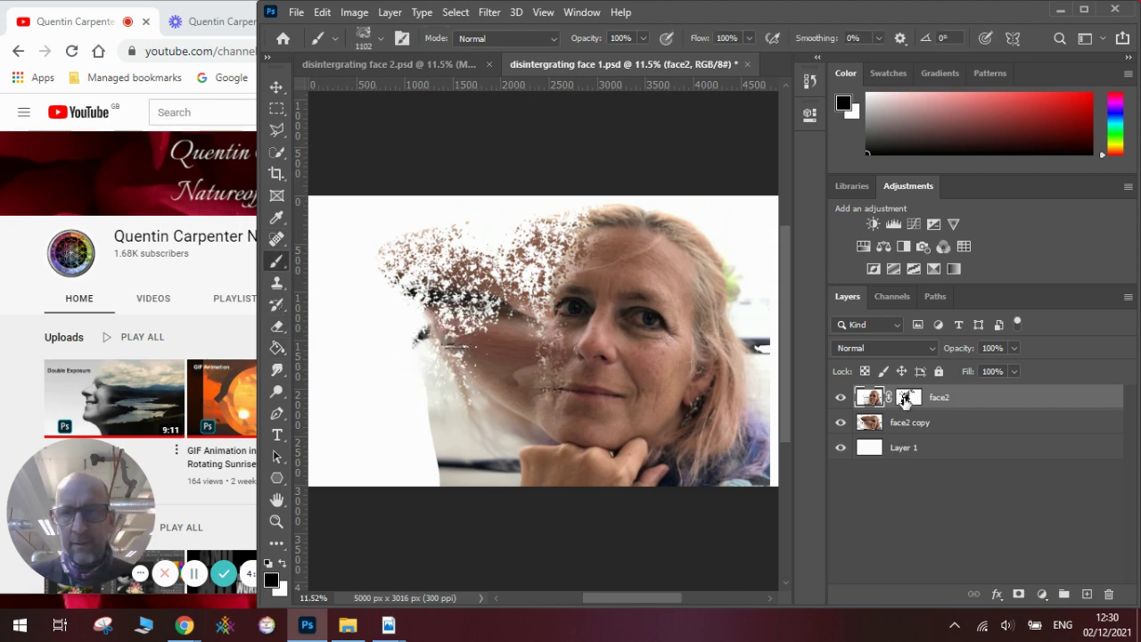
- Paint white spatter on face2's mask along the lower-left cheek and chin
key(ctrl+backslash)
key(x)
mouse_move(468, 367)
mouse_down()
mouse_move(414, 305)
mouse_move(403, 310)
mouse_move(465, 274)
mouse_move(492, 323)
mouse_move(483, 314)
mouse_move(511, 329)
mouse_move(521, 364)
mouse_move(521, 323)
mouse_move(494, 357)
mouse_move(456, 374)
mouse_move(407, 350)
mouse_move(410, 331)
mouse_move(453, 382)
mouse_move(461, 419)
mouse_move(463, 390)
mouse_move(510, 410)
mouse_move(497, 370)
mouse_move(443, 339)
mouse_move(483, 325)
mouse_move(435, 423)
mouse_move(449, 466)
mouse_move(485, 457)
mouse_move(441, 418)
mouse_up()
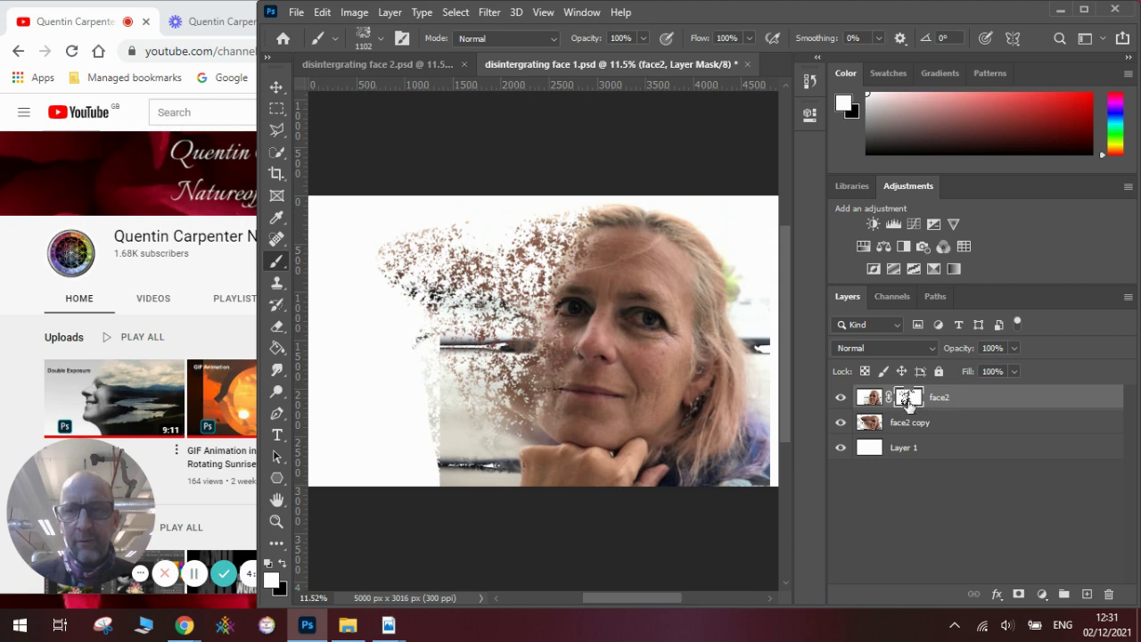
- Toggle face2's visibility to compare against the copy, then select face2 copy
click(844, 403)
click(843, 403)
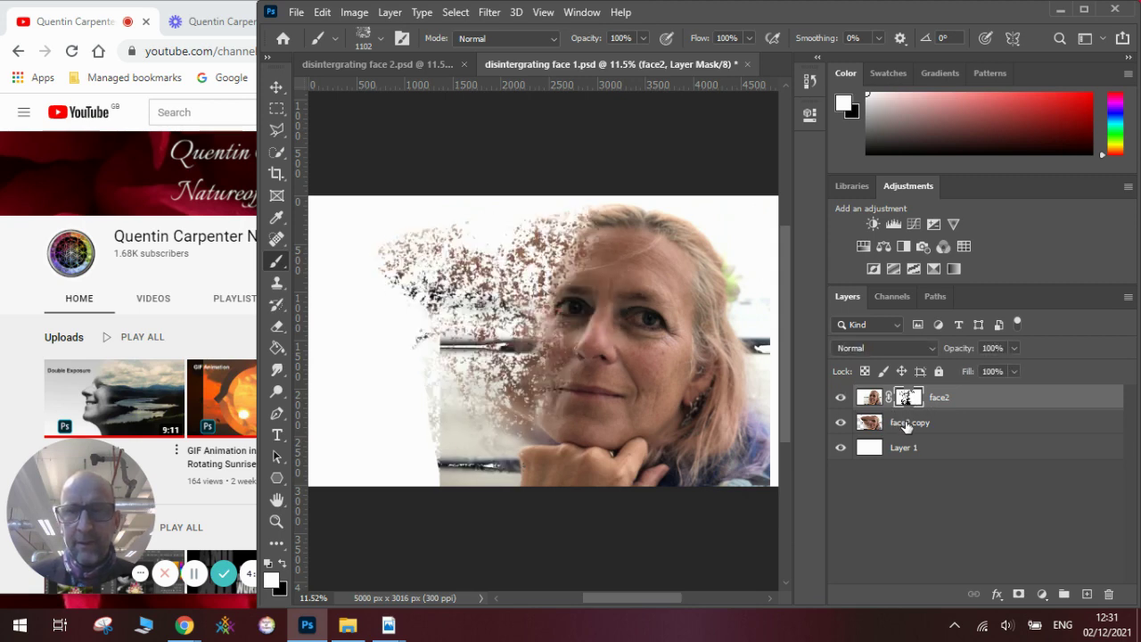
click(907, 426)
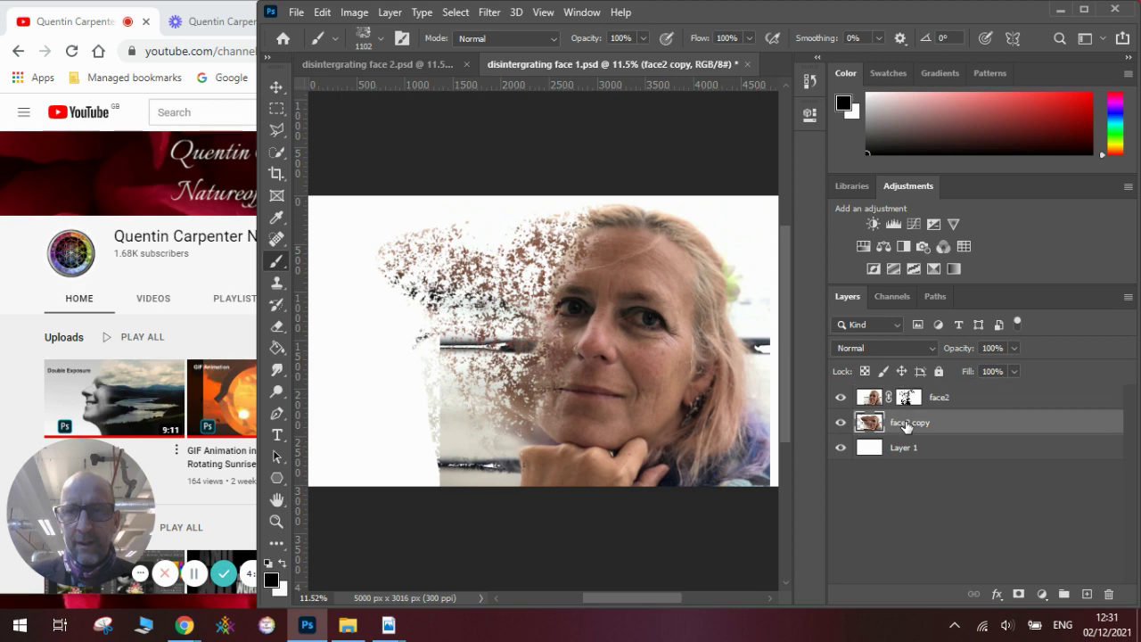
- Add a layer mask to face2 copy and hide the stretched smear below the face
click(1019, 594)
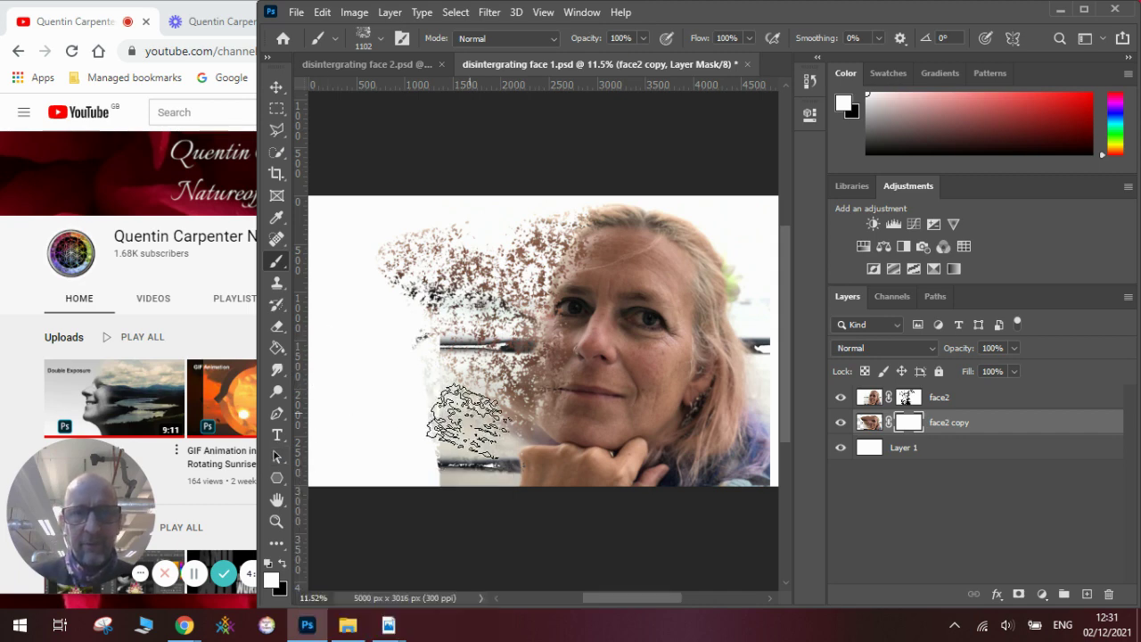
mouse_move(466, 419)
mouse_down()
mouse_move(463, 455)
mouse_move(504, 456)
mouse_up()
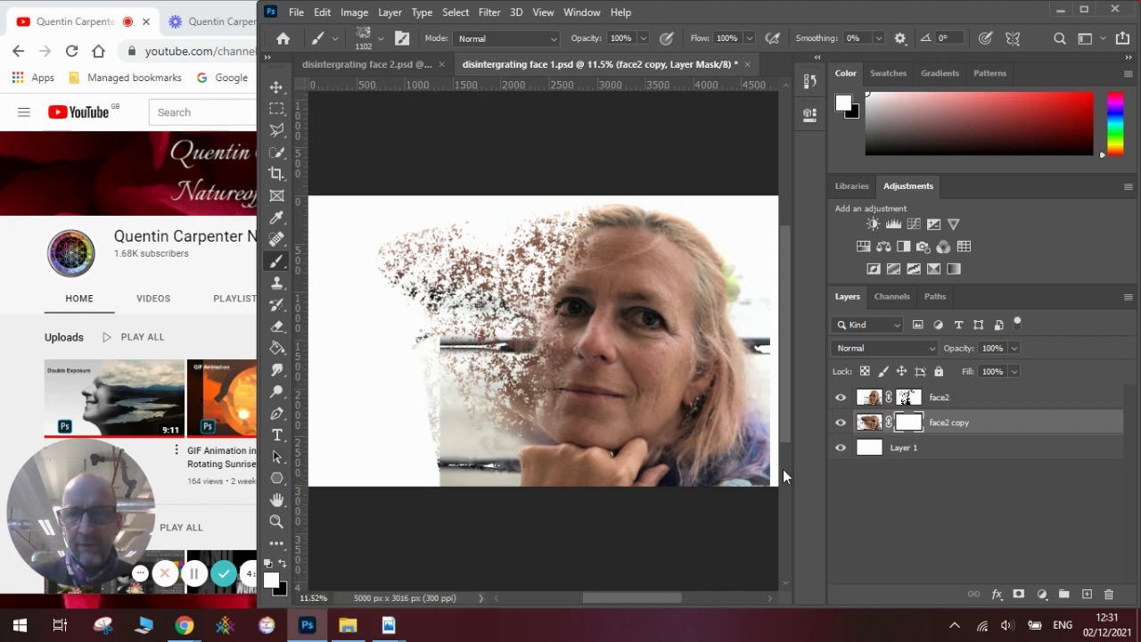
click(841, 398)
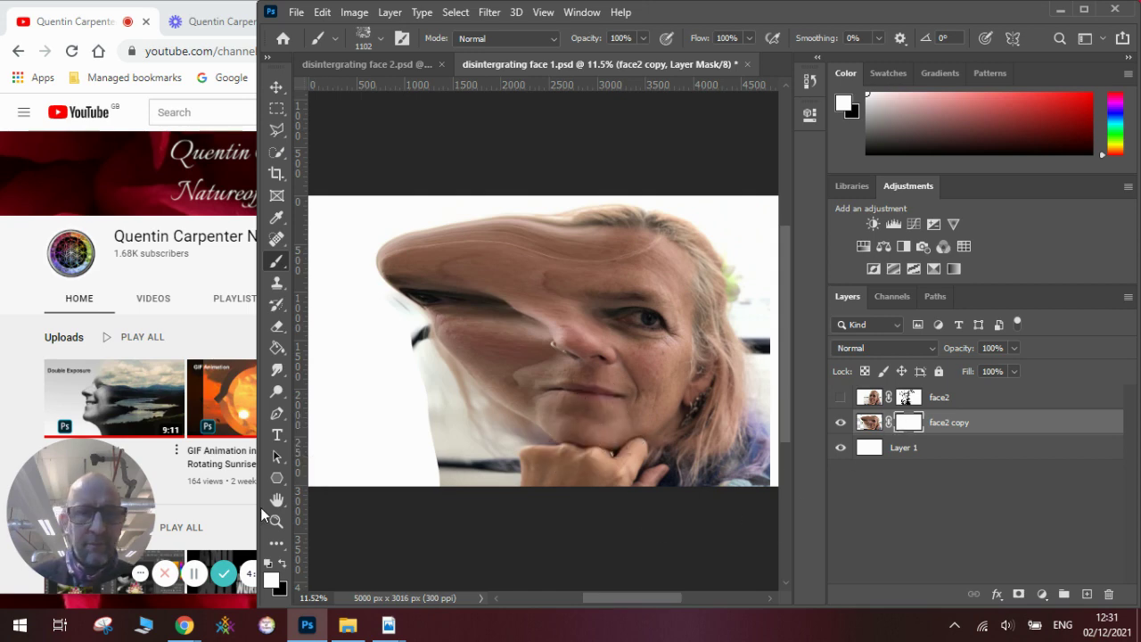
- Paint black scatter speckles down the left face edge, then show face2 and select its mask
click(284, 563)
mouse_move(452, 369)
mouse_down()
mouse_move(460, 336)
mouse_move(412, 375)
mouse_move(403, 365)
mouse_move(411, 272)
mouse_move(399, 276)
mouse_move(428, 232)
mouse_move(403, 241)
mouse_move(397, 268)
mouse_up()
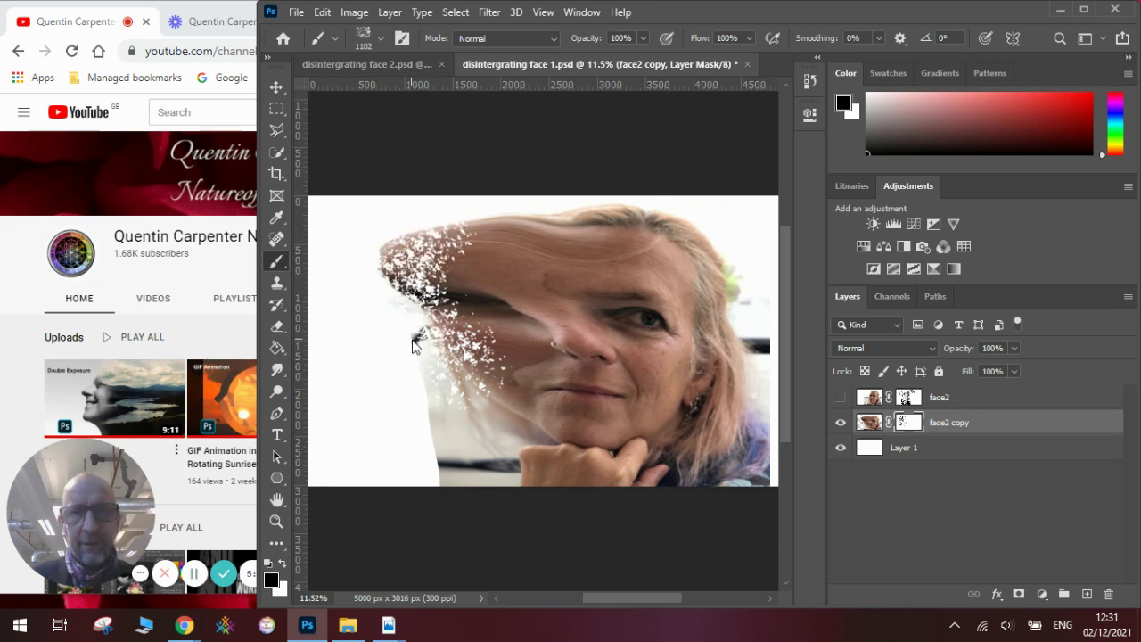
mouse_move(415, 337)
mouse_down()
mouse_move(415, 375)
mouse_move(473, 388)
mouse_move(428, 445)
mouse_move(473, 450)
mouse_move(450, 428)
mouse_move(443, 437)
mouse_move(417, 361)
mouse_move(499, 402)
mouse_up()
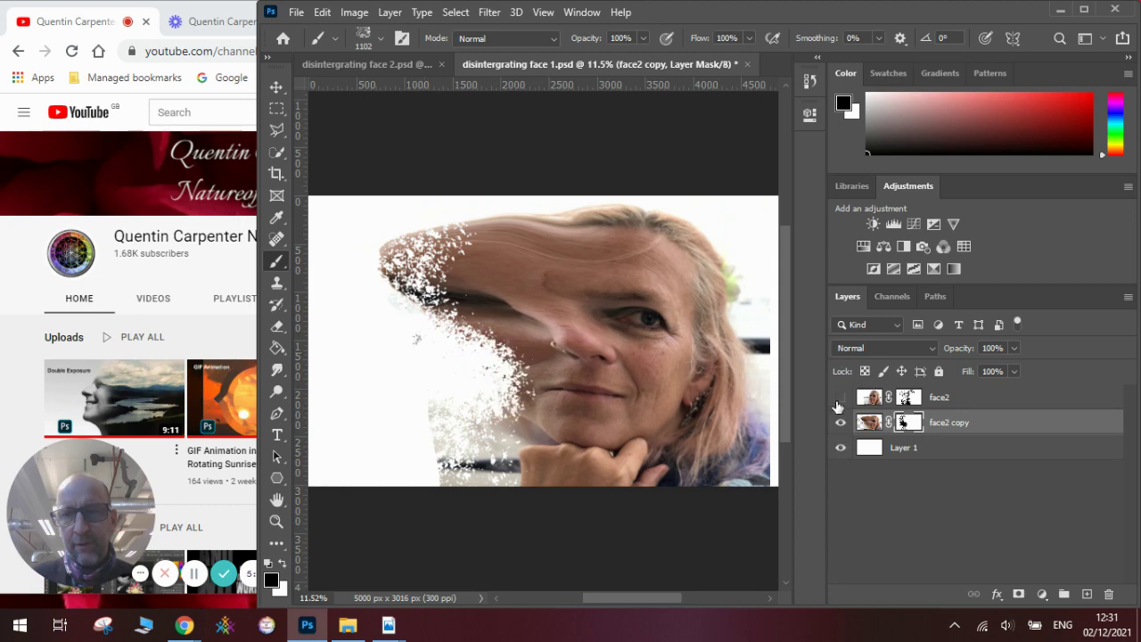
click(840, 398)
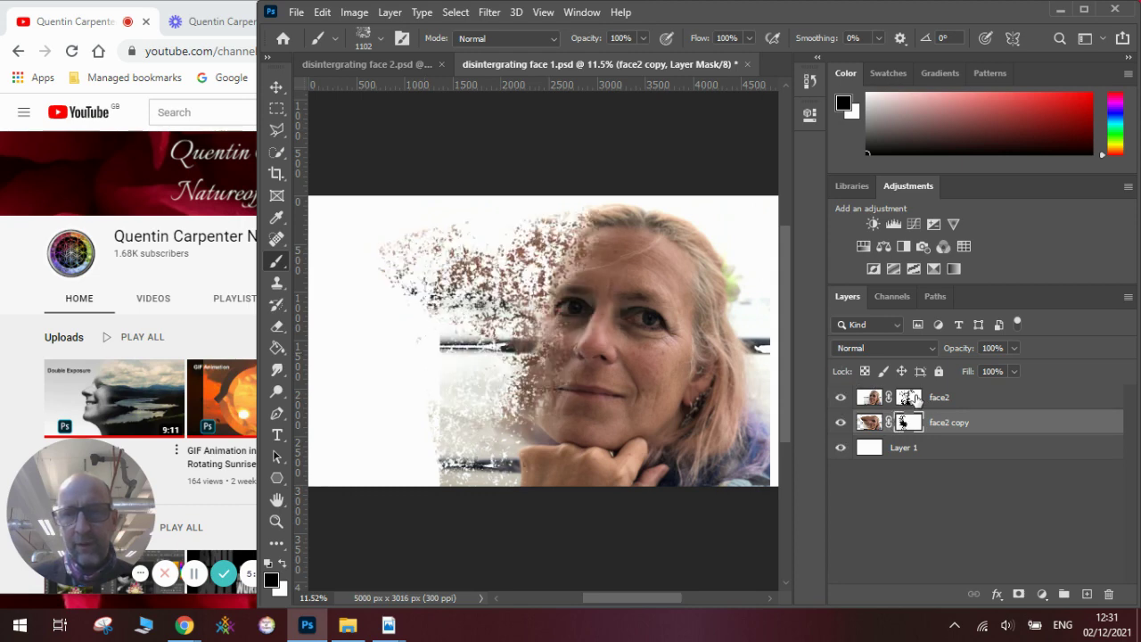
click(917, 398)
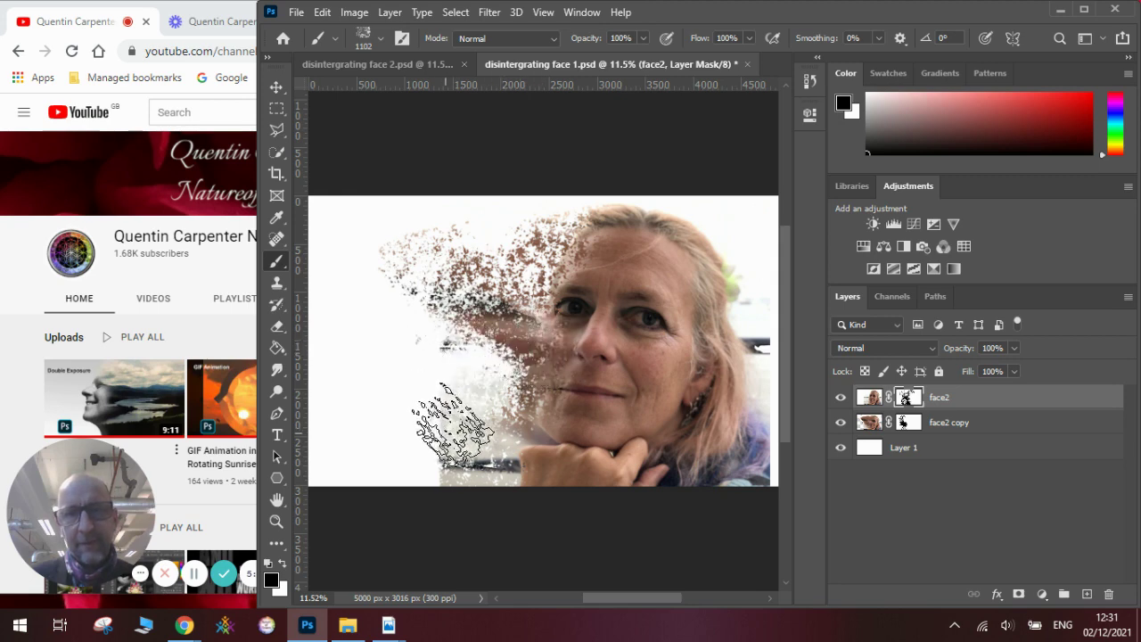
- With face2 hidden, brush black scatter over the lower chin and table area on face2 copy's mask
click(952, 424)
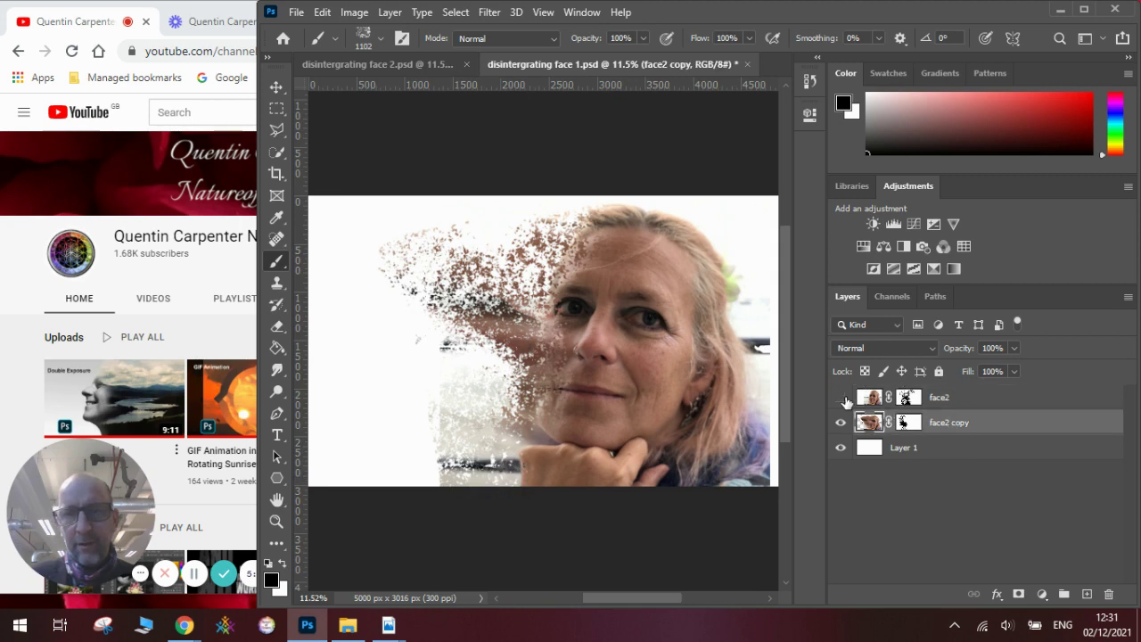
click(843, 398)
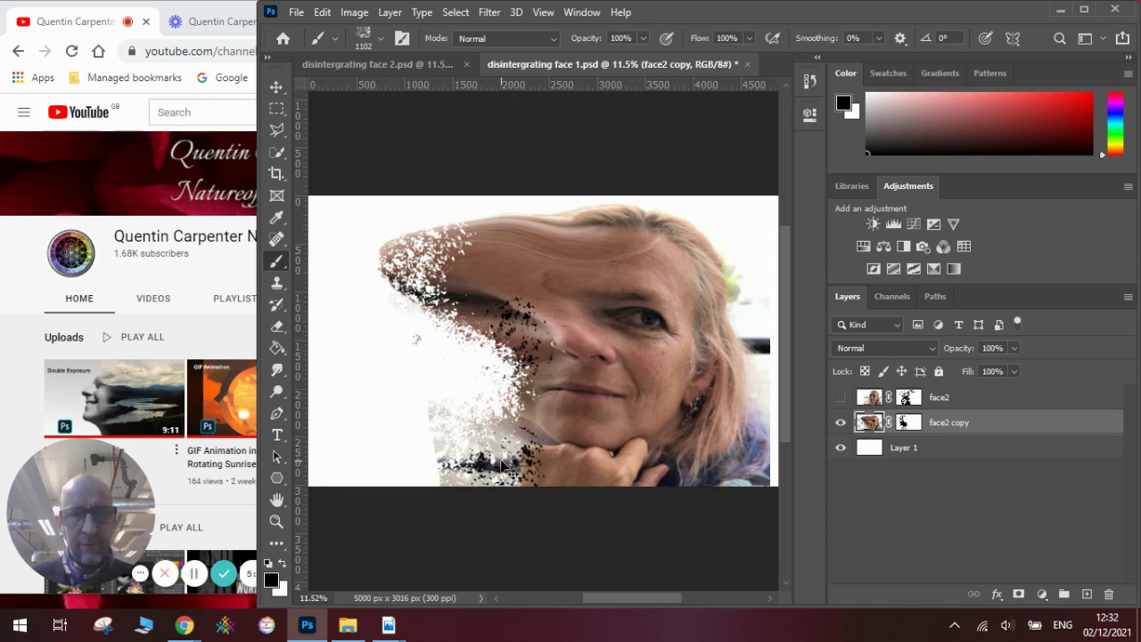
key(alt+bracketright)
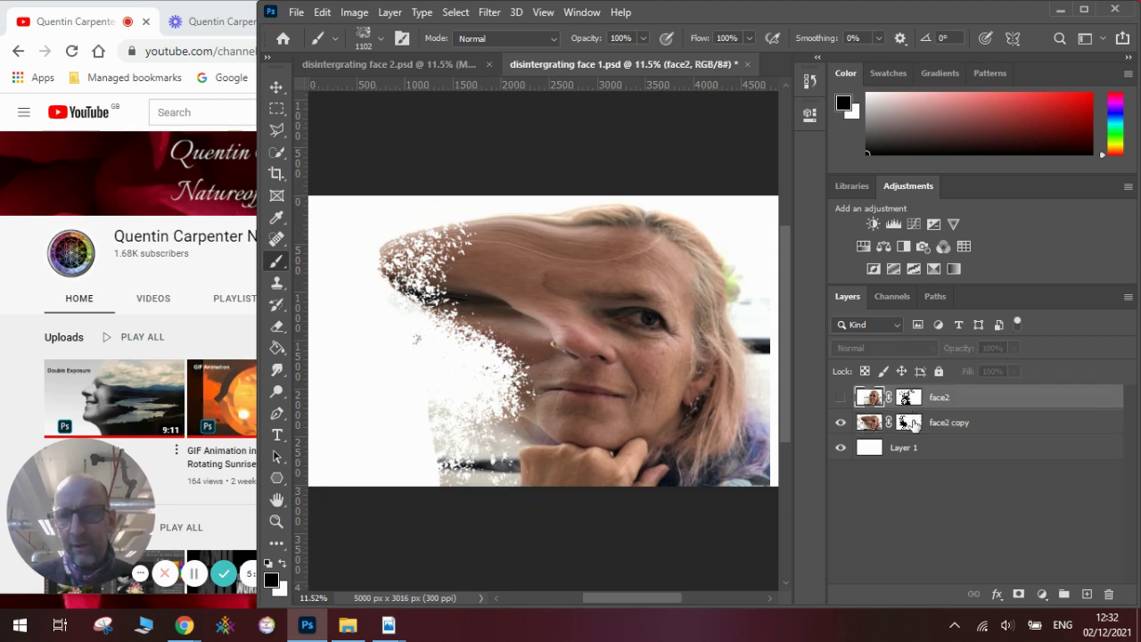
click(911, 423)
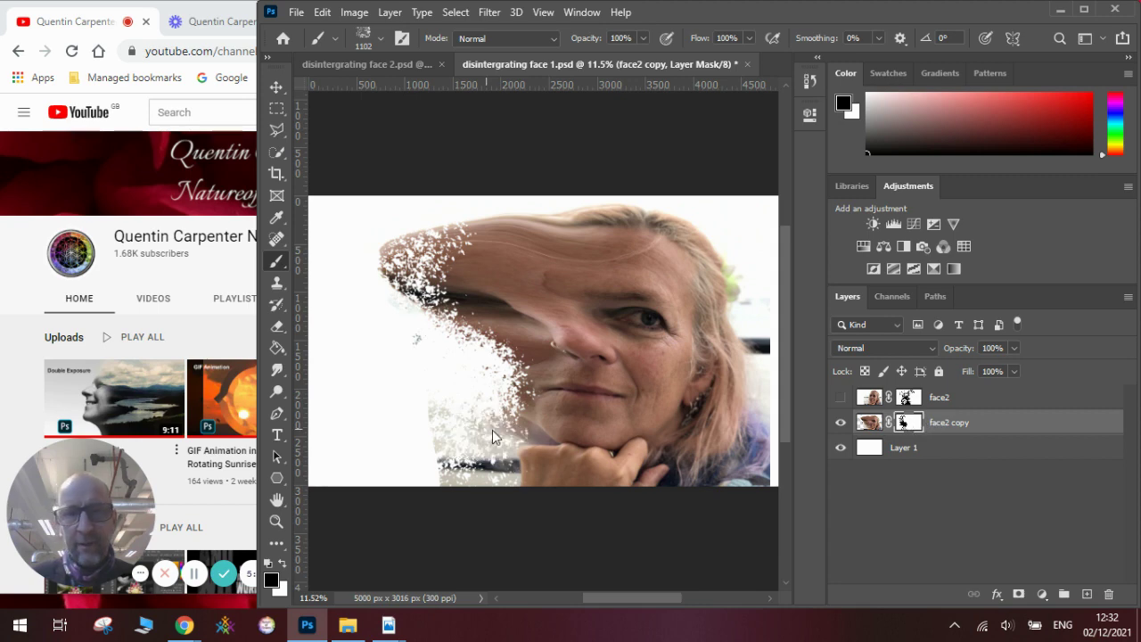
mouse_move(517, 449)
mouse_down()
mouse_move(512, 411)
mouse_move(506, 428)
mouse_move(455, 415)
mouse_move(439, 466)
mouse_move(499, 476)
mouse_move(534, 459)
mouse_move(476, 459)
mouse_move(492, 343)
mouse_move(462, 285)
mouse_move(528, 241)
mouse_move(498, 232)
mouse_move(558, 227)
mouse_move(481, 214)
mouse_up()
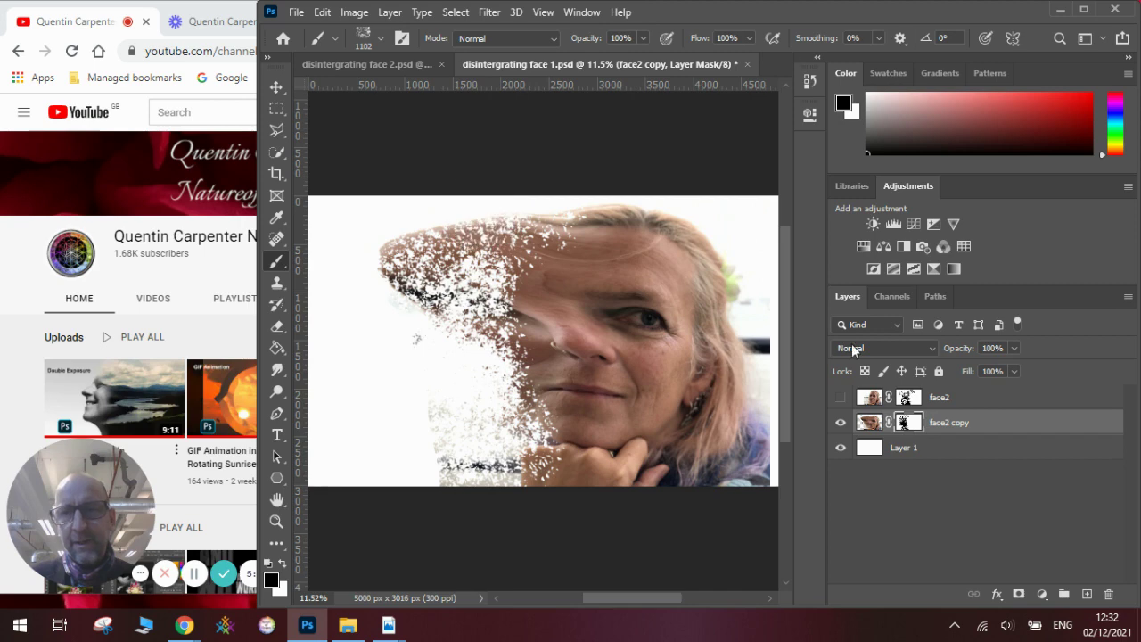
click(842, 397)
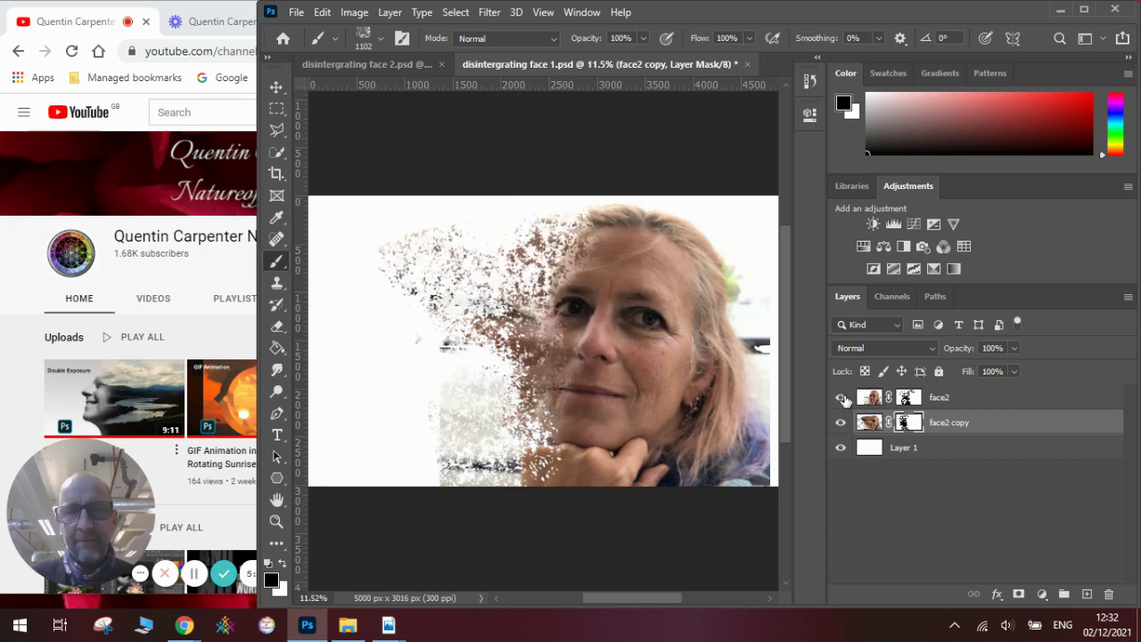
- Paint out the lower-left dark streak on the face2 mask, then compare with the face 2 document
click(941, 402)
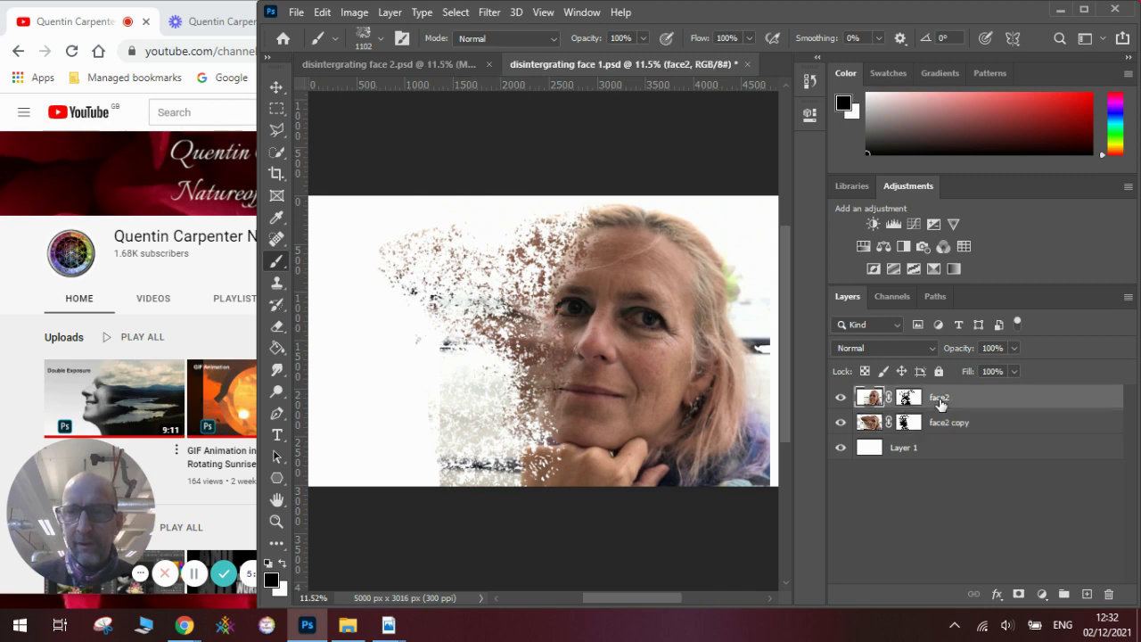
click(840, 422)
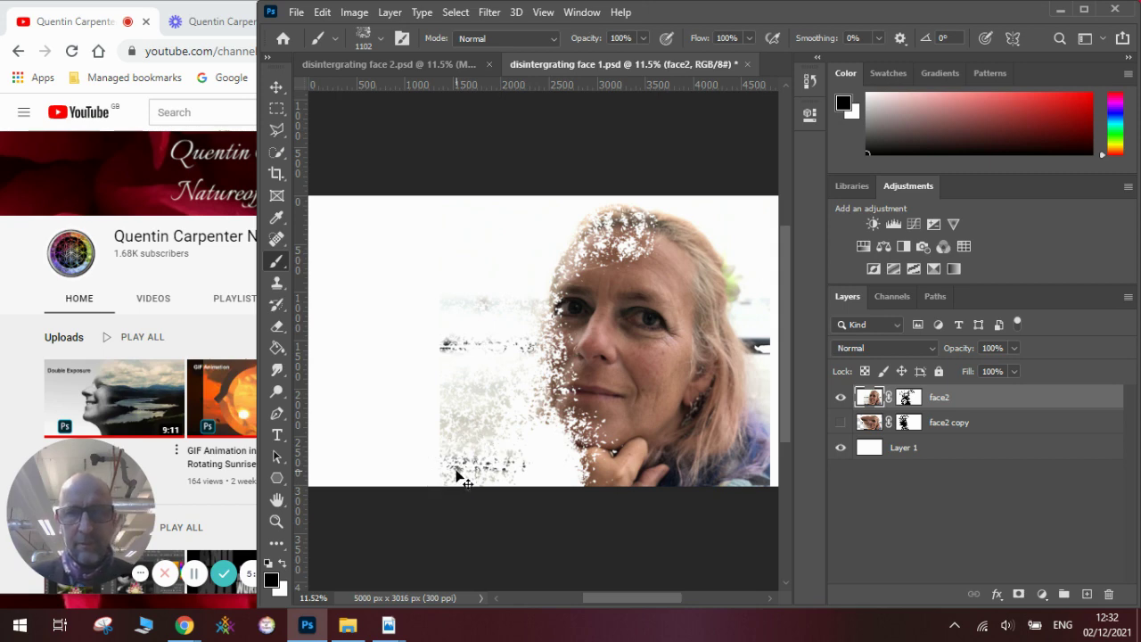
click(908, 397)
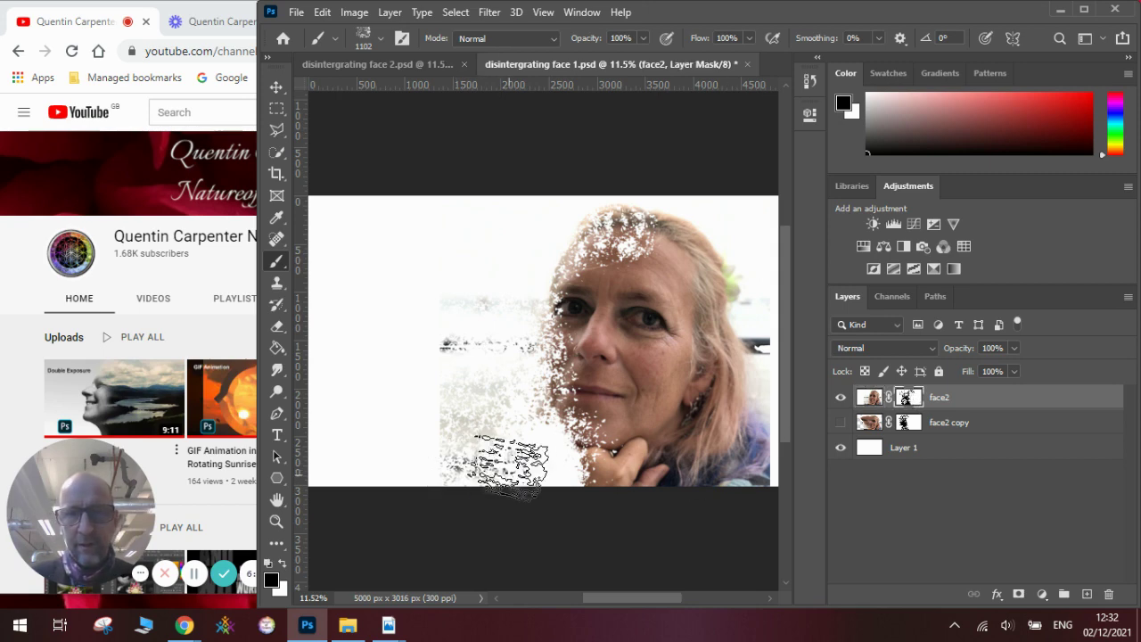
mouse_move(498, 469)
mouse_down()
mouse_move(437, 428)
mouse_move(445, 364)
mouse_move(433, 345)
mouse_move(471, 393)
mouse_up()
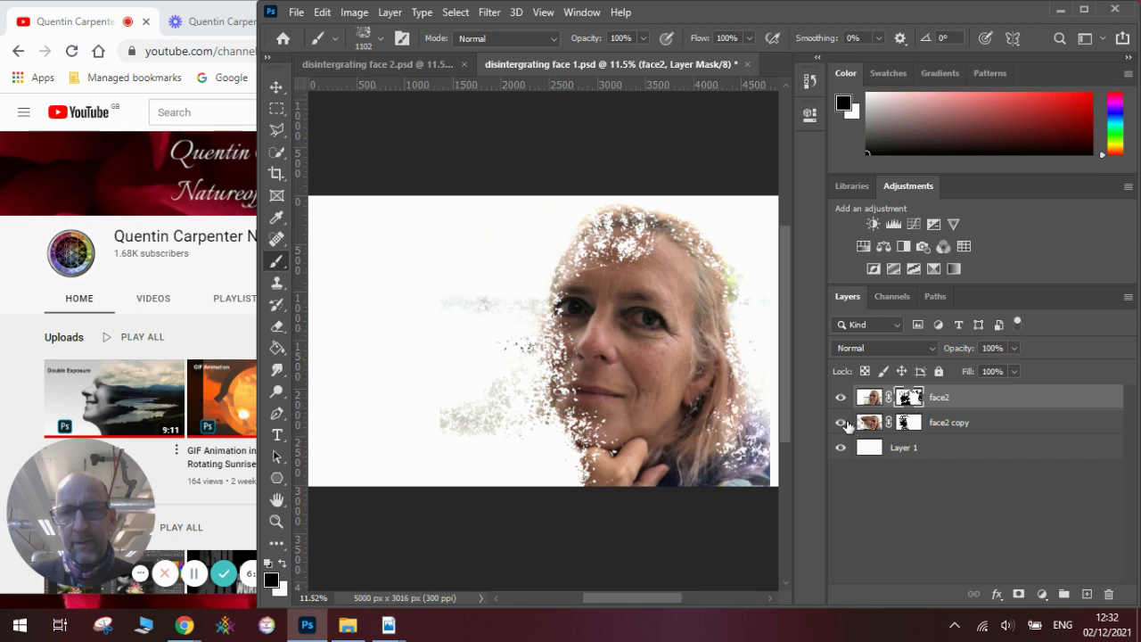
click(845, 423)
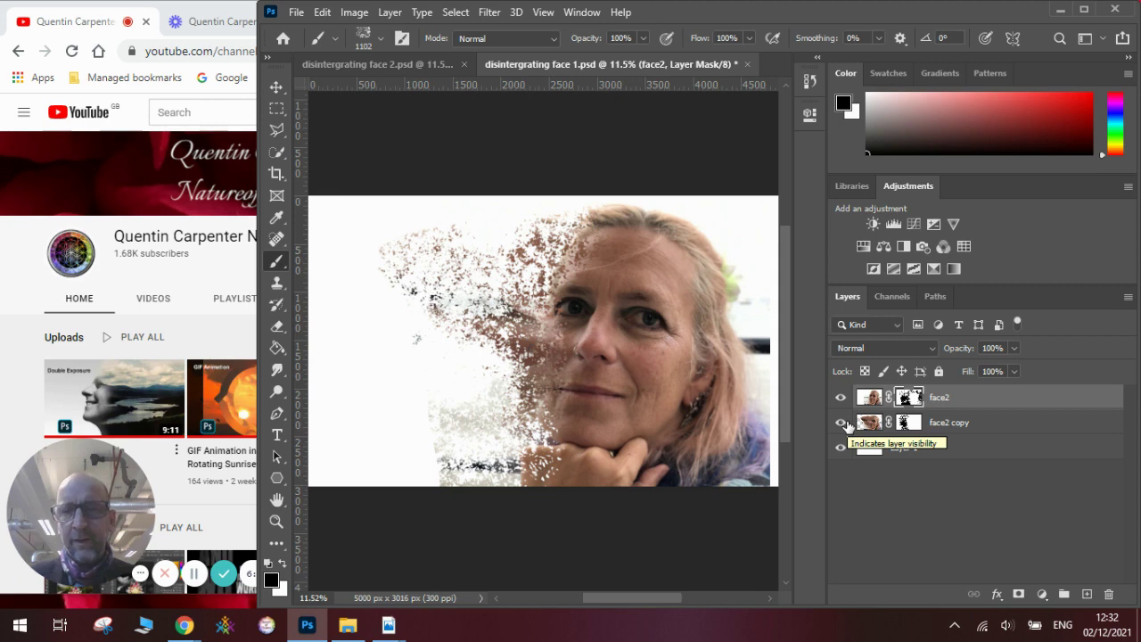
click(406, 62)
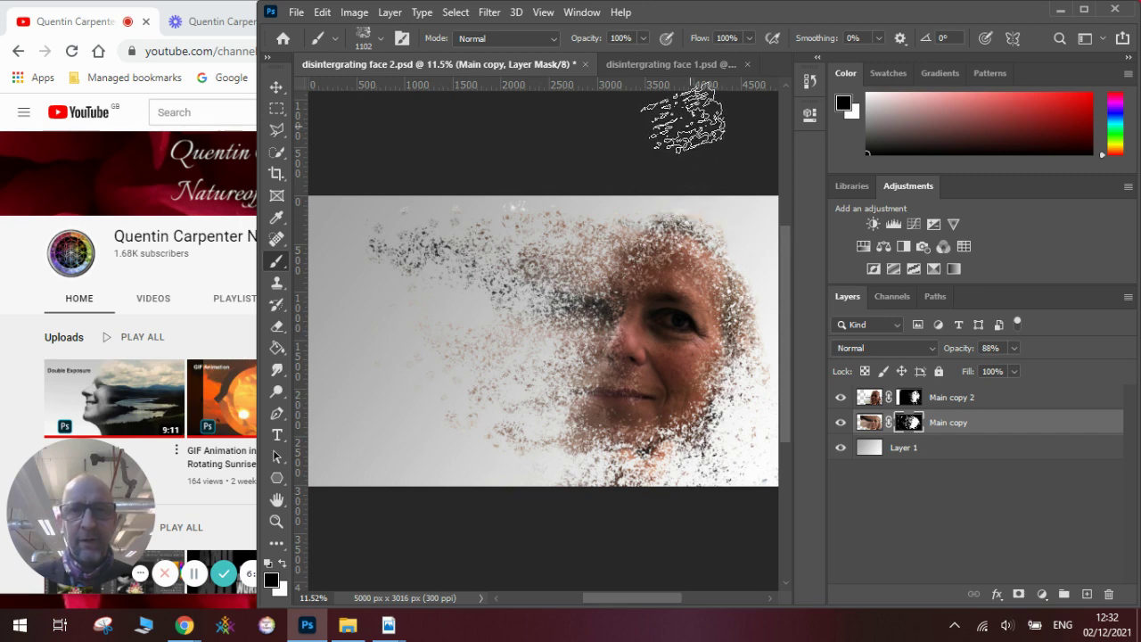
click(675, 64)
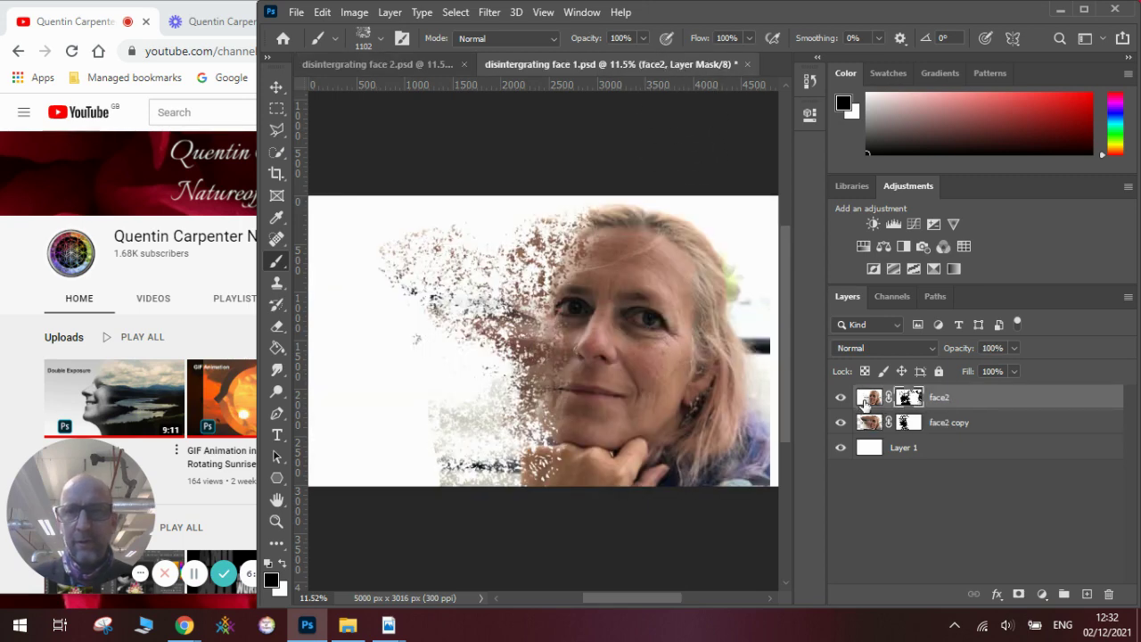
- Select Layer 1 and set the foreground colour to mid-grey #999999
click(902, 458)
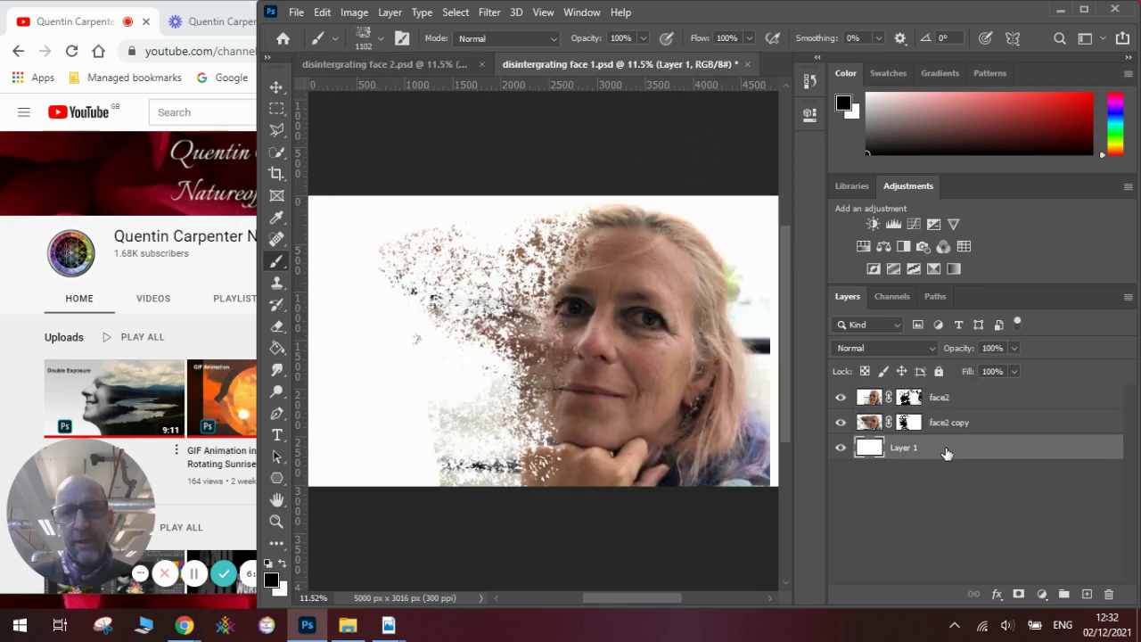
click(271, 580)
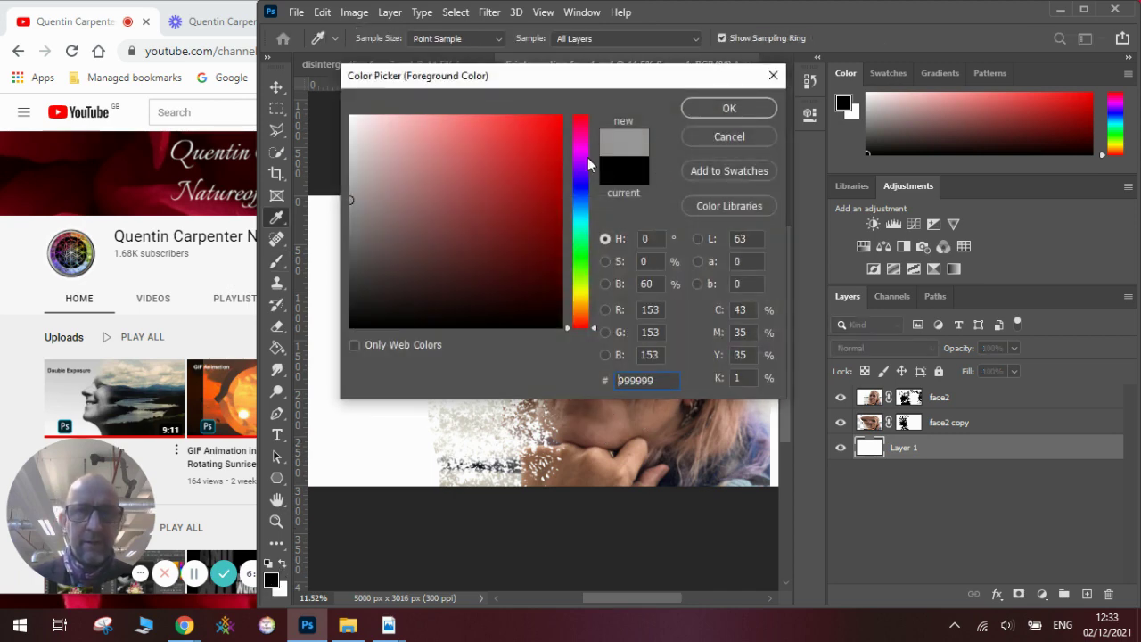
click(729, 108)
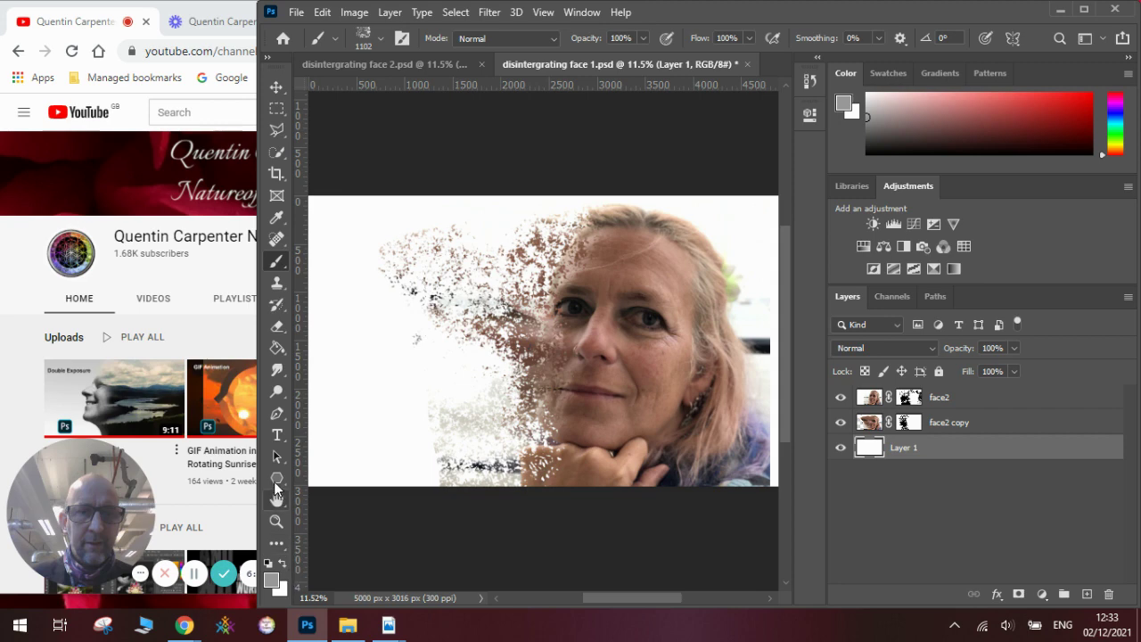
- Fill Layer 1 with a diagonal grey-to-white gradient
click(276, 347)
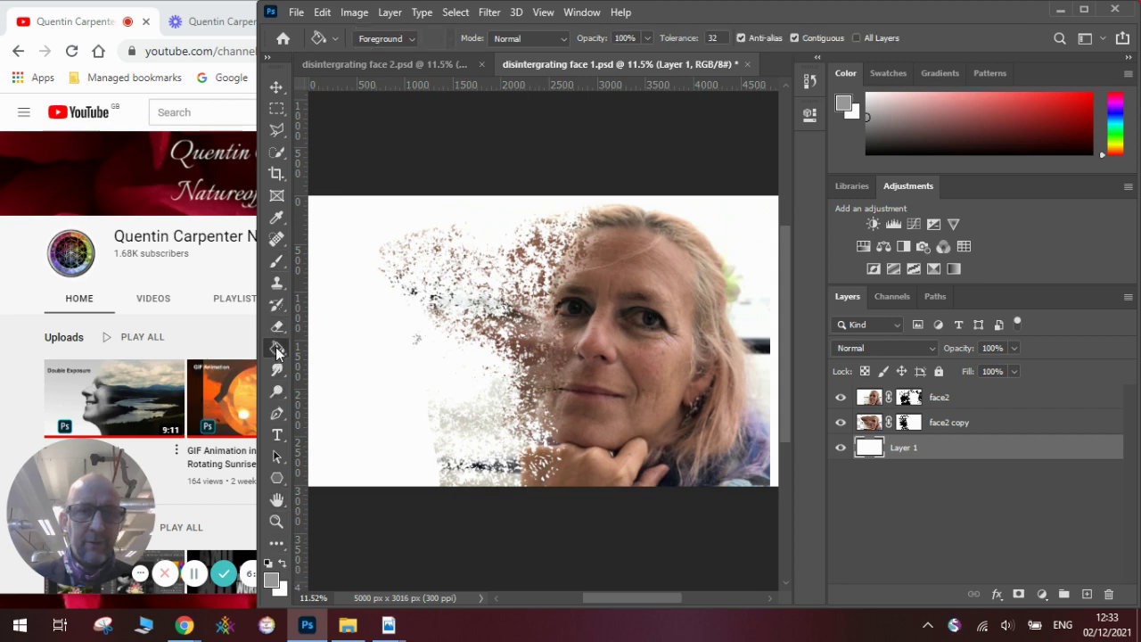
click(341, 348)
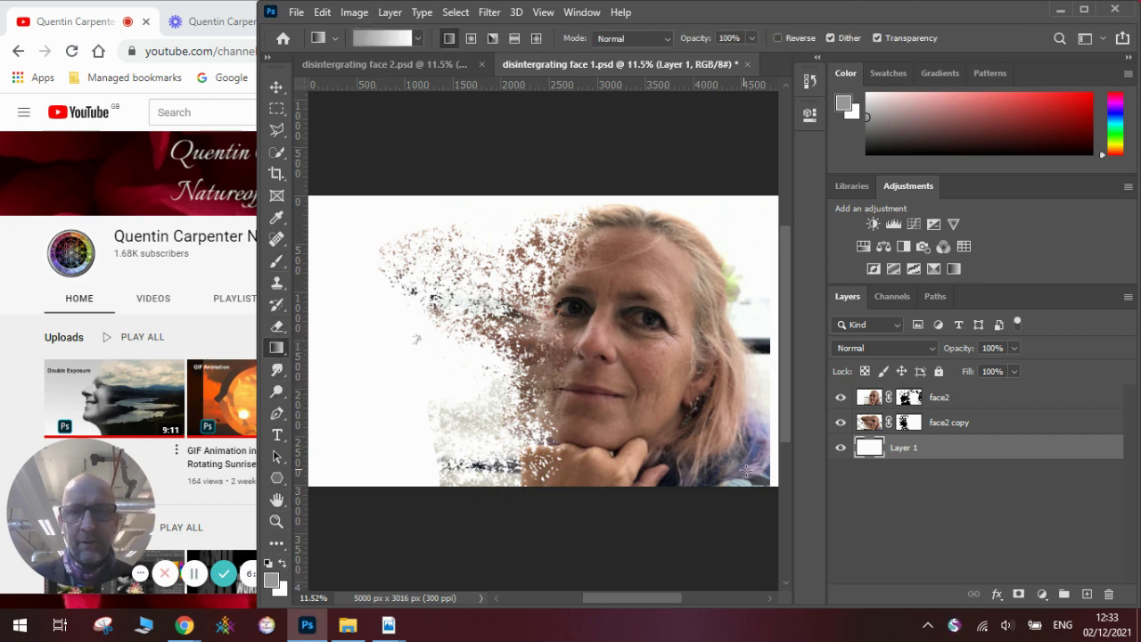
drag(337, 251, 739, 492)
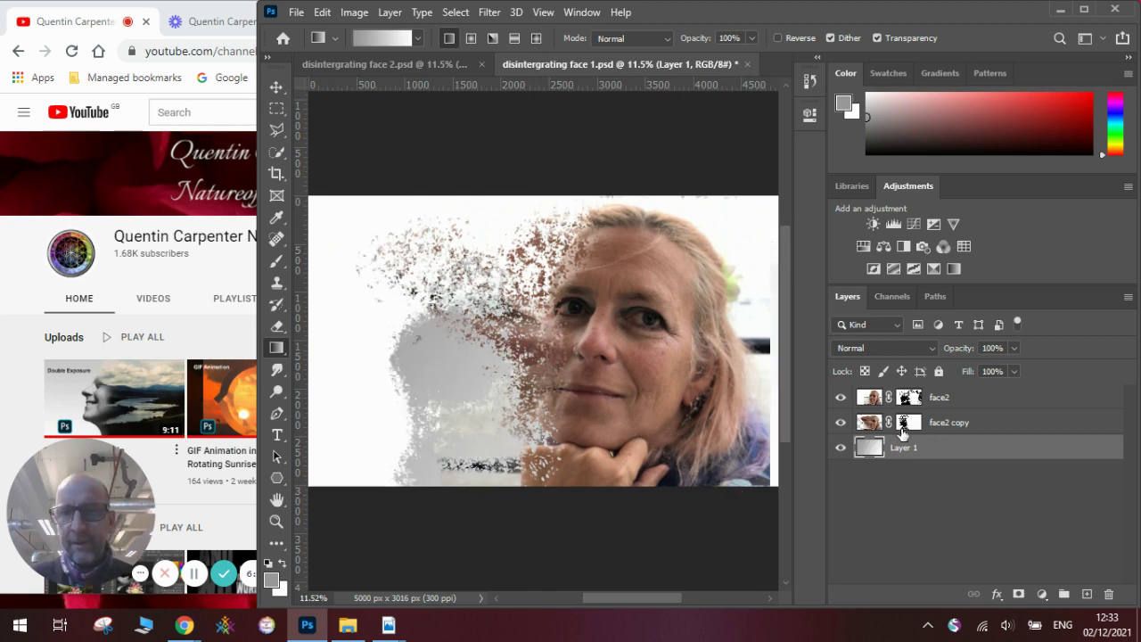
click(941, 427)
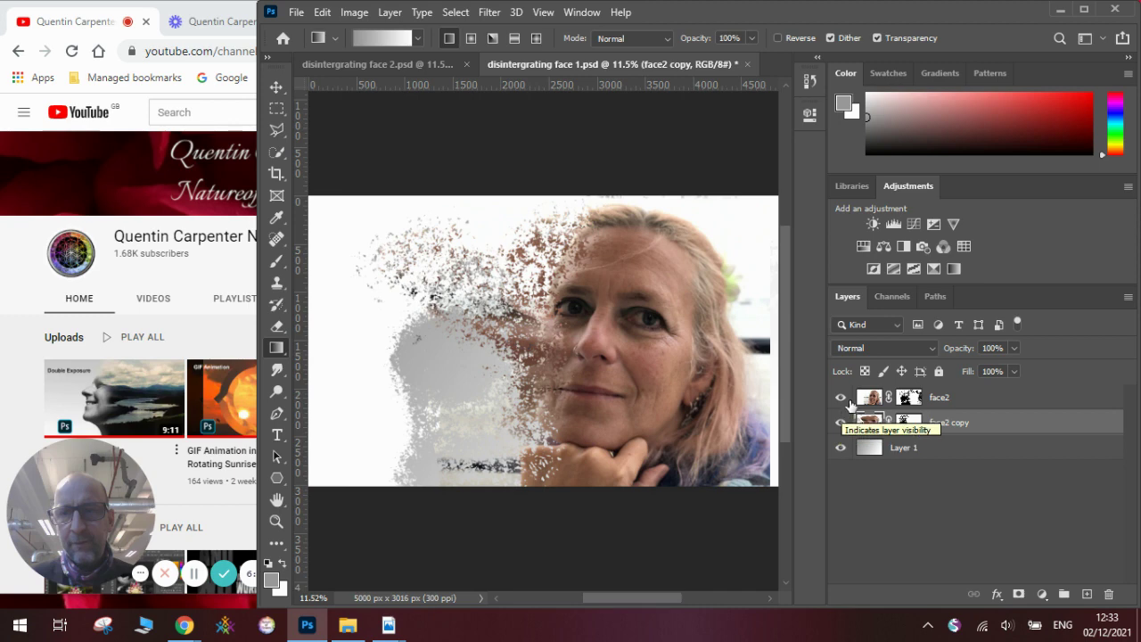
- Switch to the Brush tool with the Soft Round preset at 0% hardness
click(909, 397)
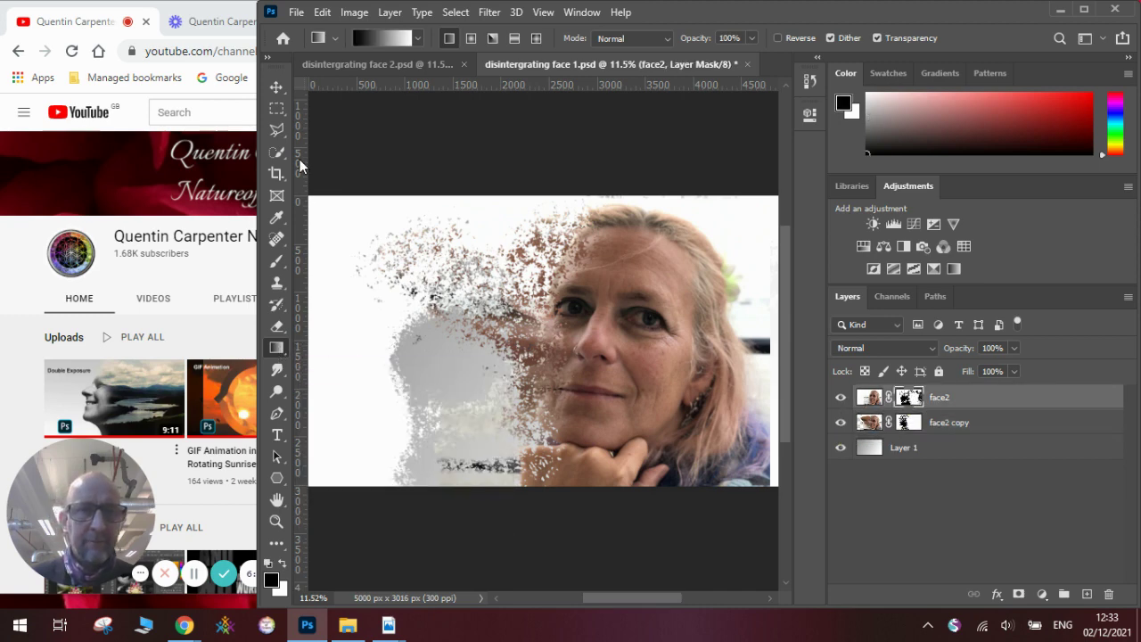
click(275, 266)
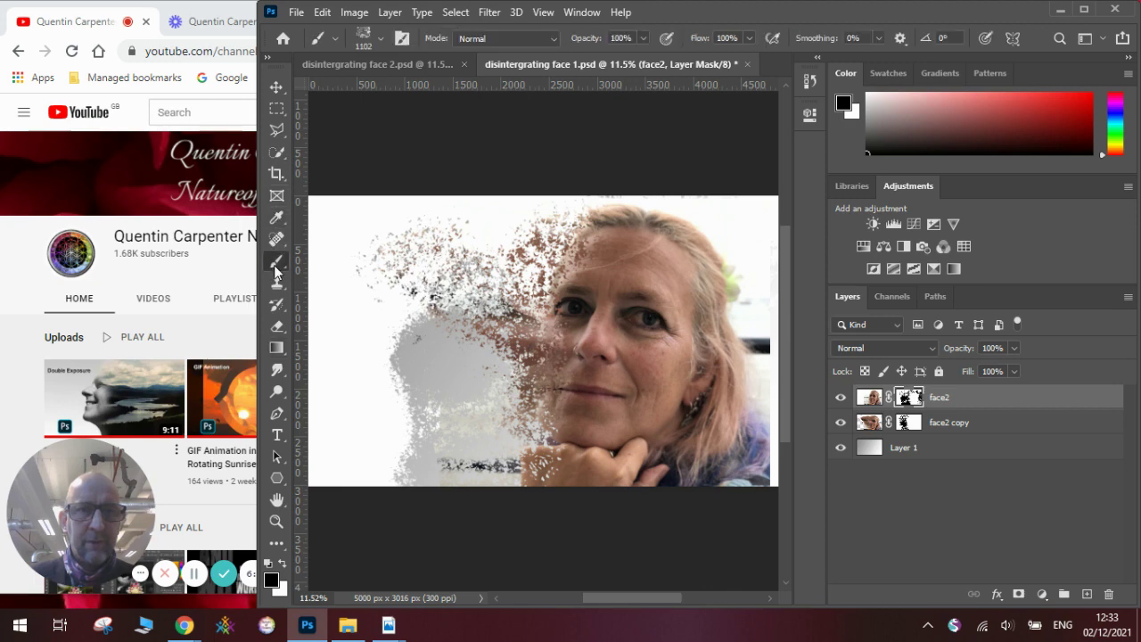
right_click(275, 271)
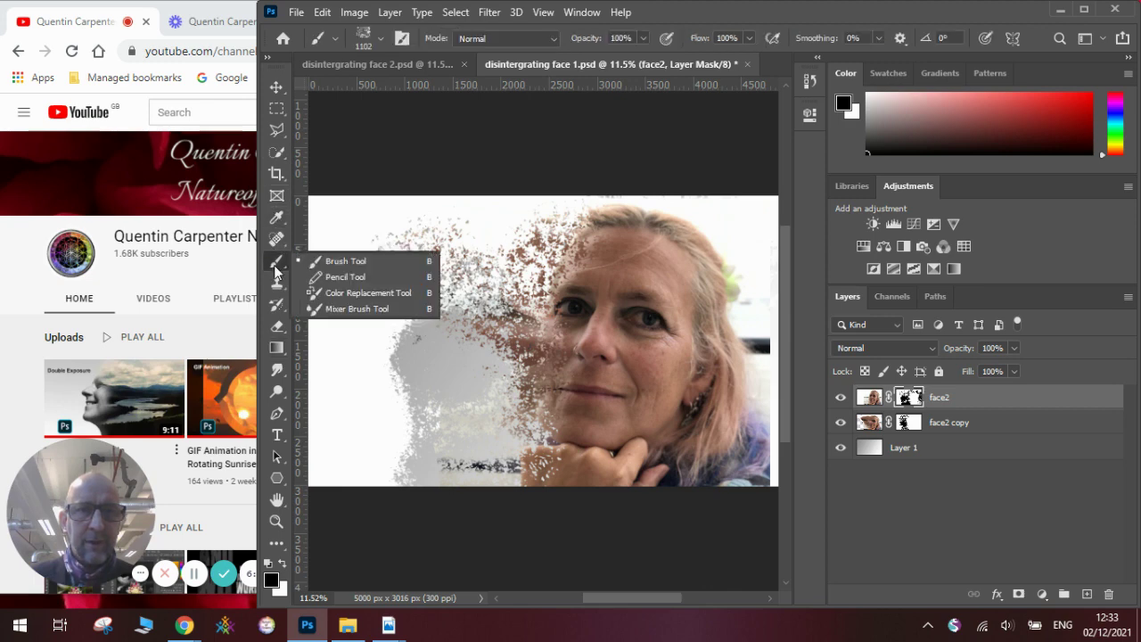
click(332, 264)
click(381, 39)
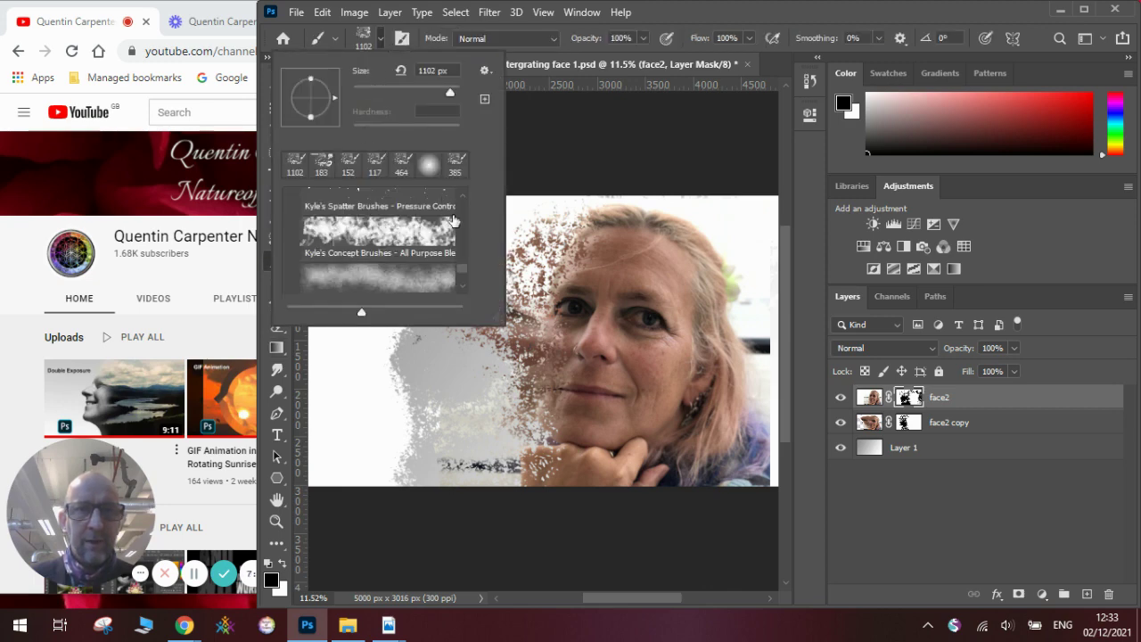
scroll(458, 205, up, 2)
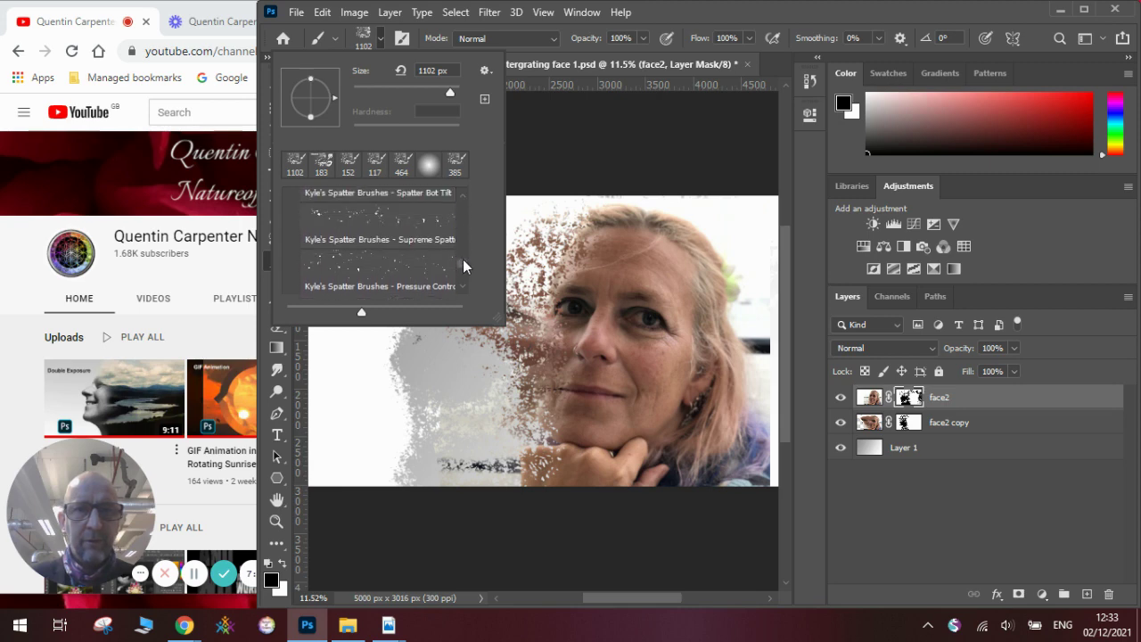
scroll(463, 232, up, 5)
click(385, 230)
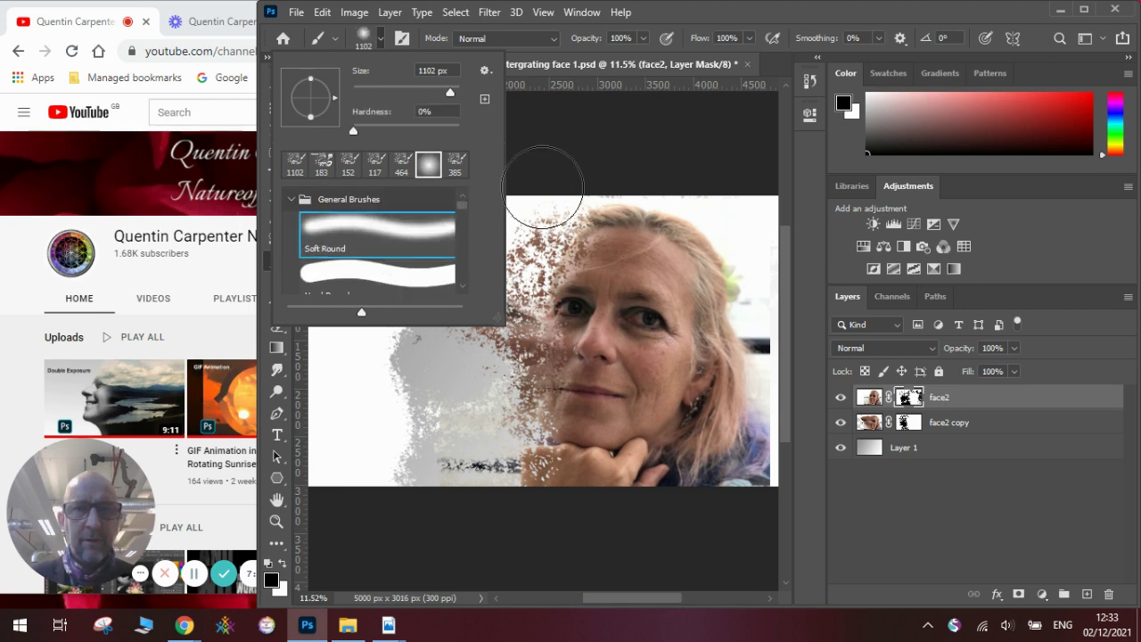
click(513, 189)
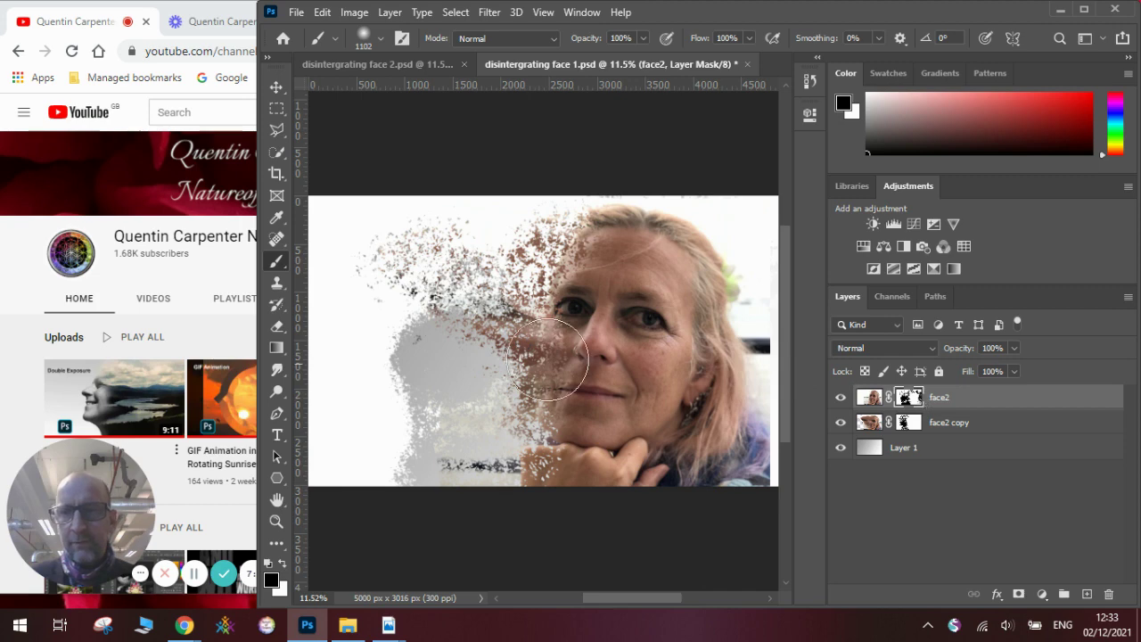
- Soften the left side on the face2 and face2 copy masks, and paint over the hair on face2
mouse_move(402, 223)
mouse_down()
mouse_move(335, 291)
mouse_move(353, 337)
mouse_move(353, 456)
mouse_move(364, 477)
mouse_move(386, 386)
mouse_move(388, 456)
mouse_move(336, 239)
mouse_move(420, 182)
mouse_move(464, 175)
mouse_move(472, 205)
mouse_up()
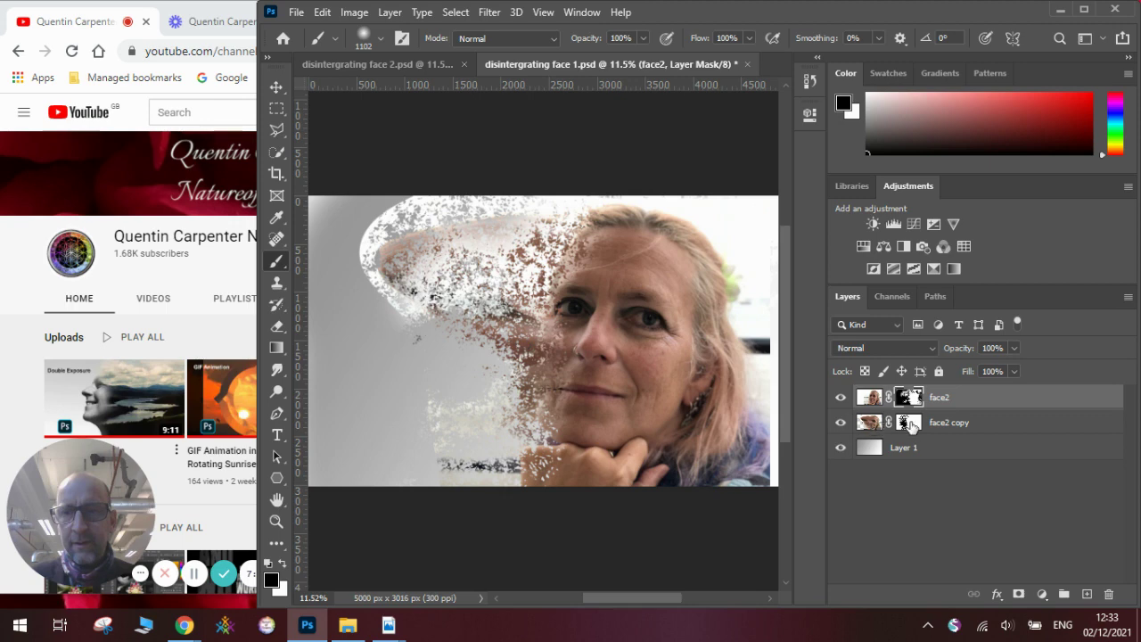
click(907, 425)
drag(408, 217, 373, 269)
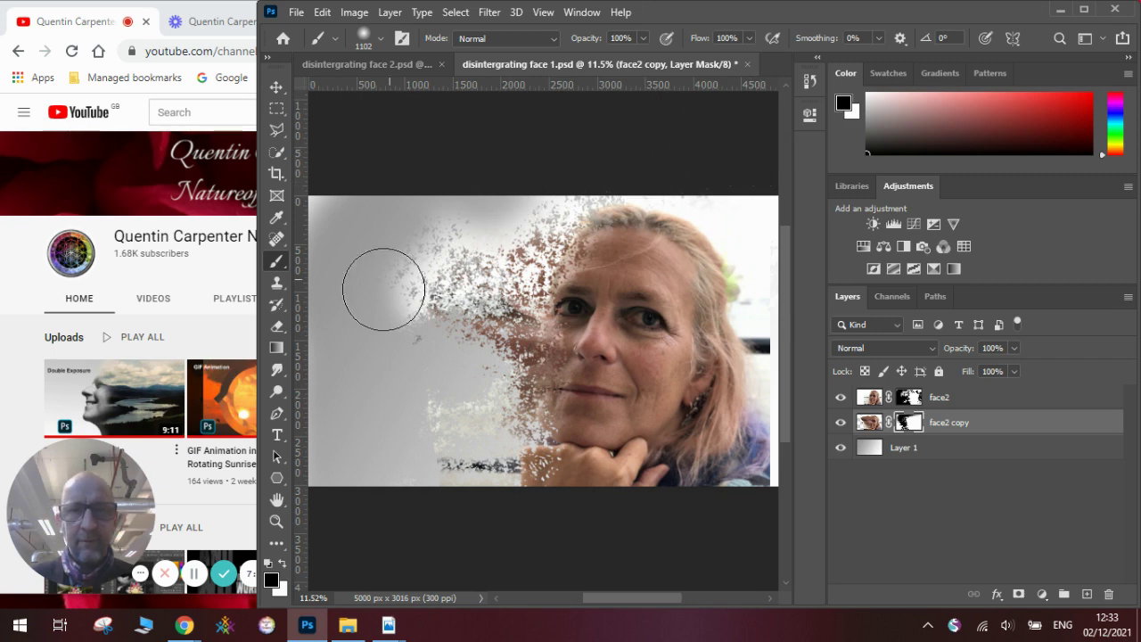
mouse_move(407, 453)
mouse_down()
mouse_move(419, 402)
mouse_move(451, 484)
mouse_move(460, 473)
mouse_move(490, 495)
mouse_move(403, 448)
mouse_move(392, 326)
mouse_move(335, 234)
mouse_up()
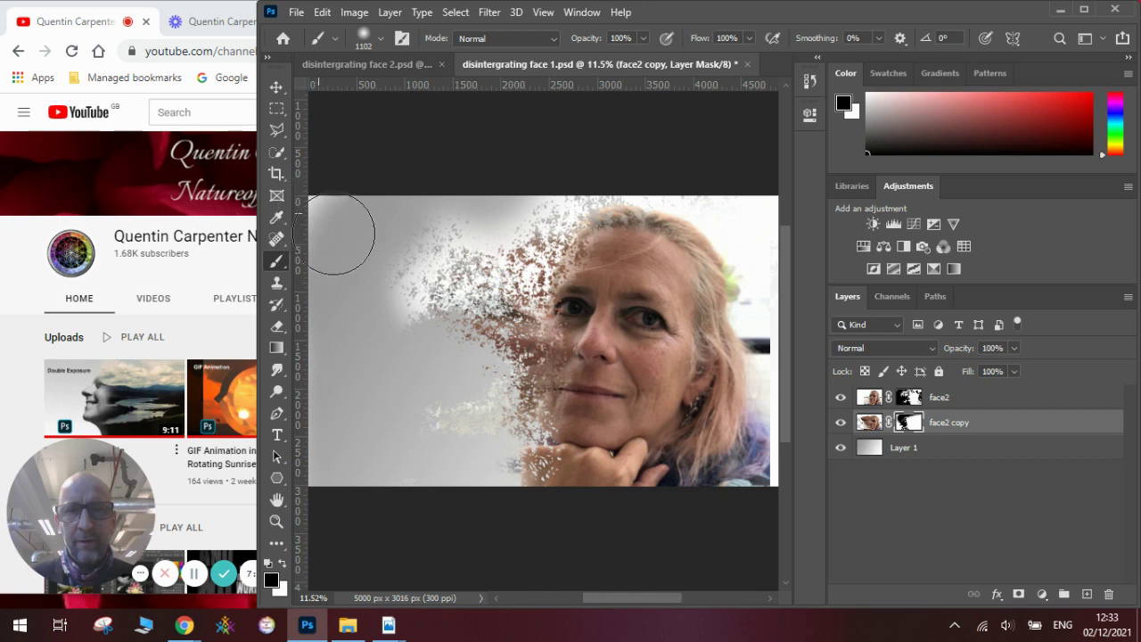
click(923, 401)
mouse_move(437, 306)
mouse_down()
mouse_move(388, 270)
mouse_move(399, 241)
mouse_move(366, 240)
mouse_up()
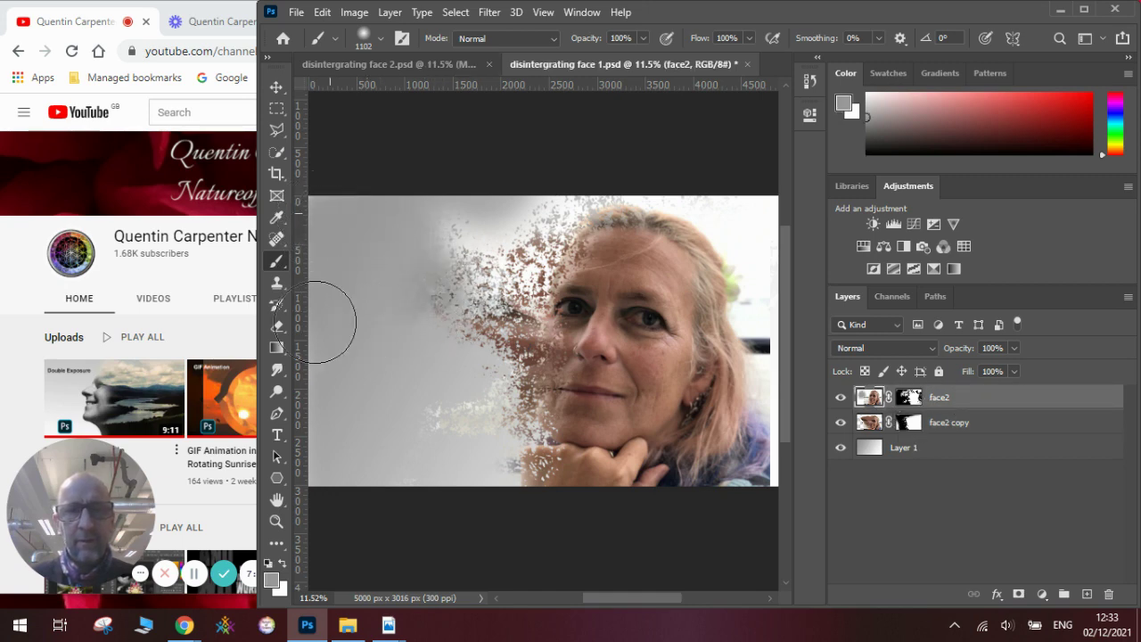
mouse_move(597, 229)
mouse_down()
mouse_move(671, 173)
mouse_move(755, 214)
mouse_move(707, 183)
mouse_move(777, 248)
mouse_move(778, 290)
mouse_up()
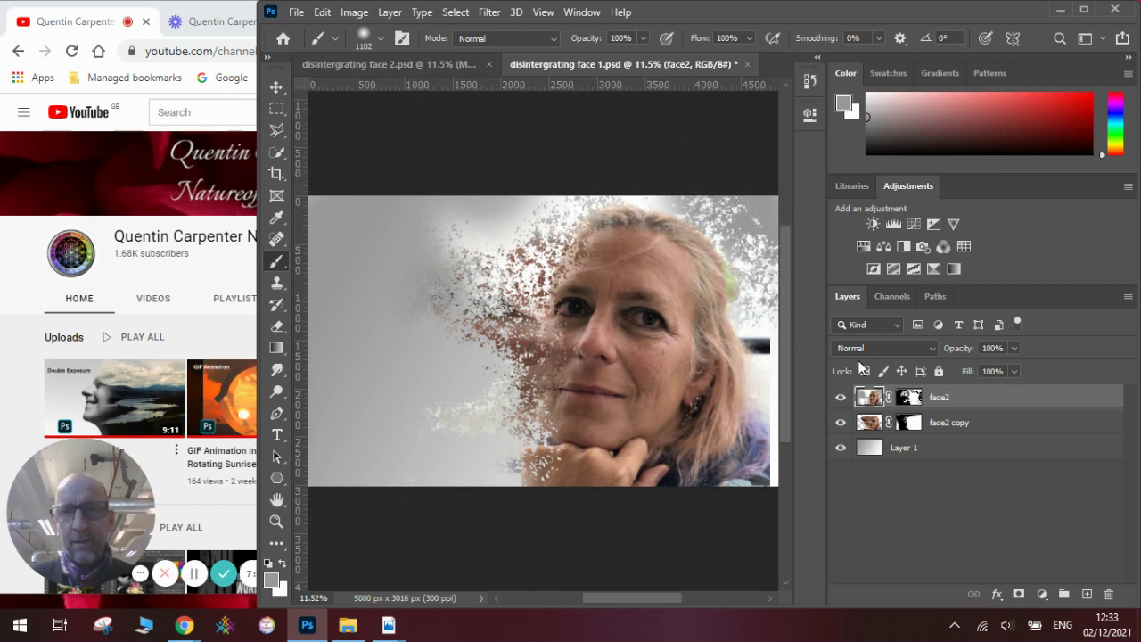
click(938, 426)
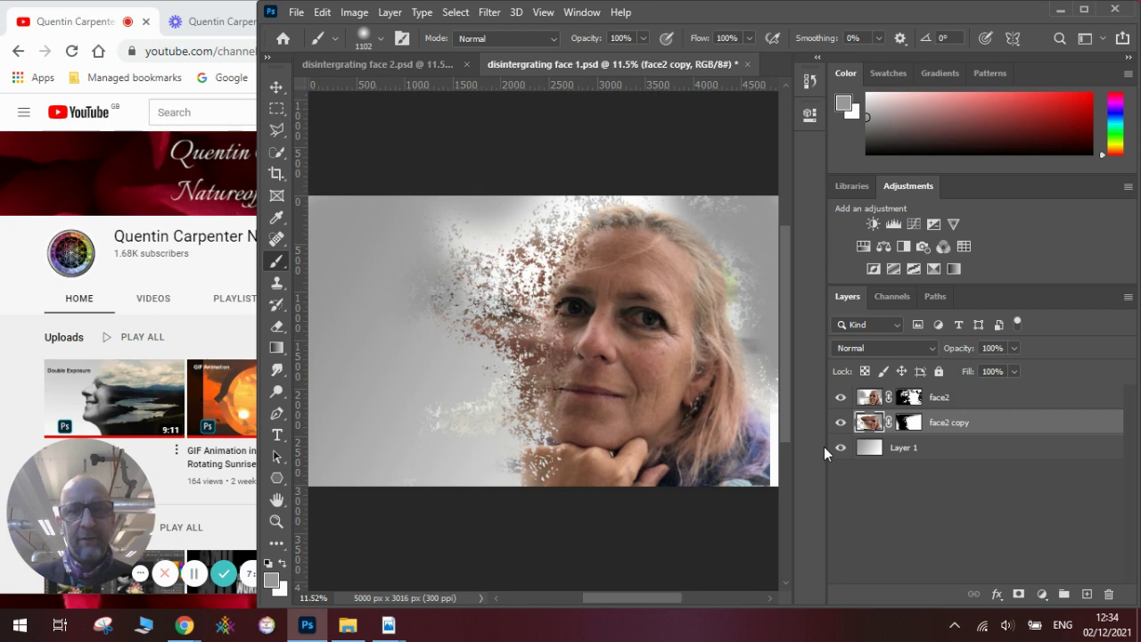
click(421, 70)
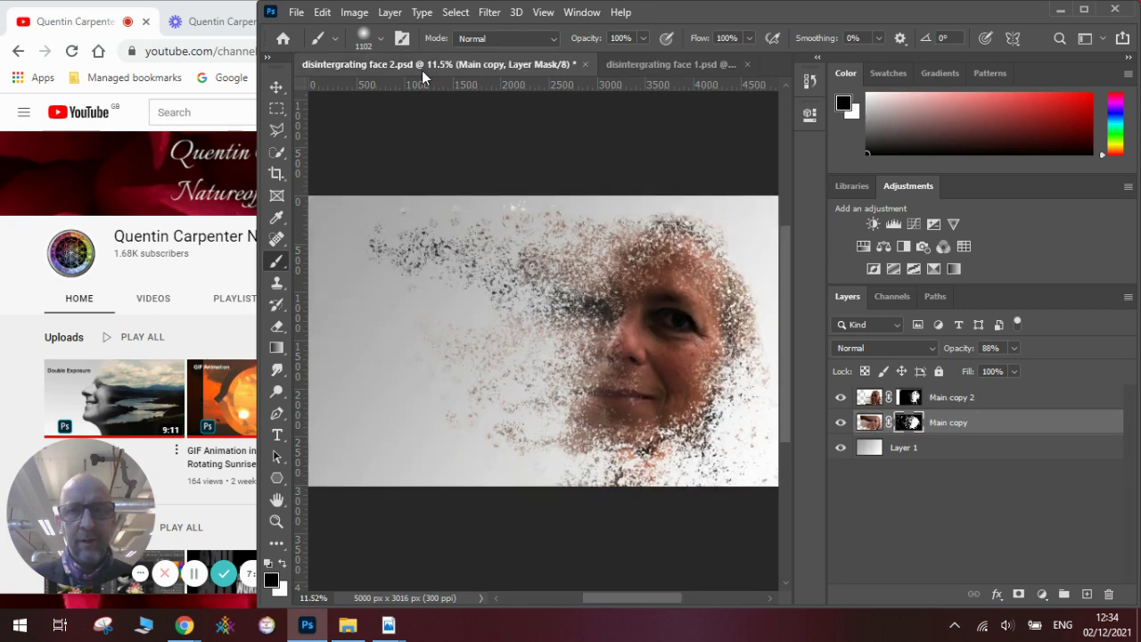
key(d)
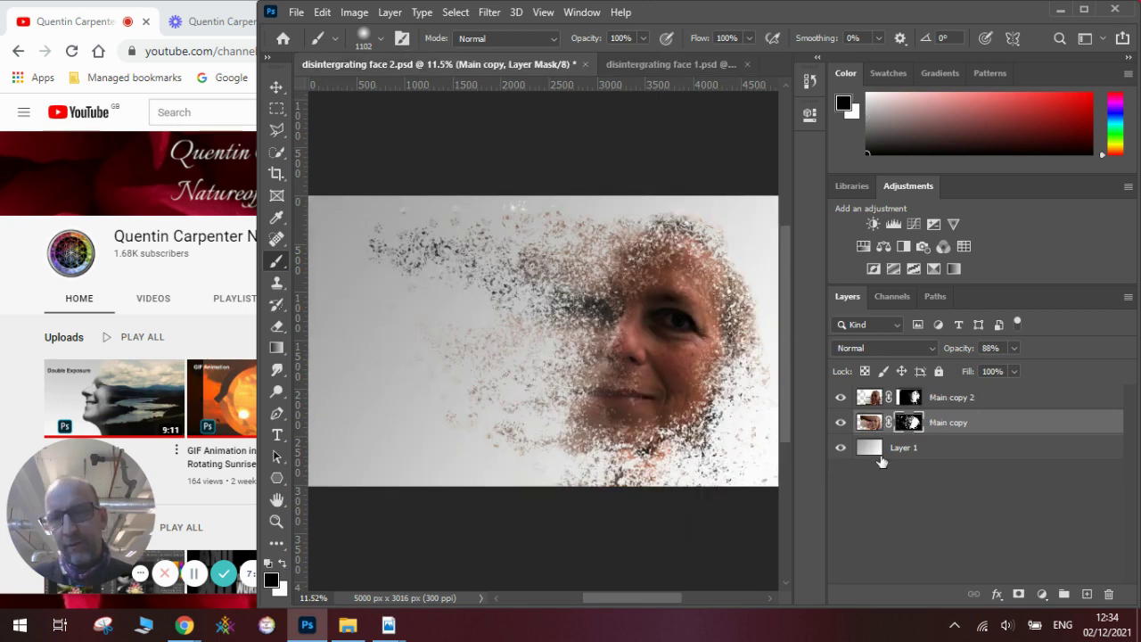
click(653, 64)
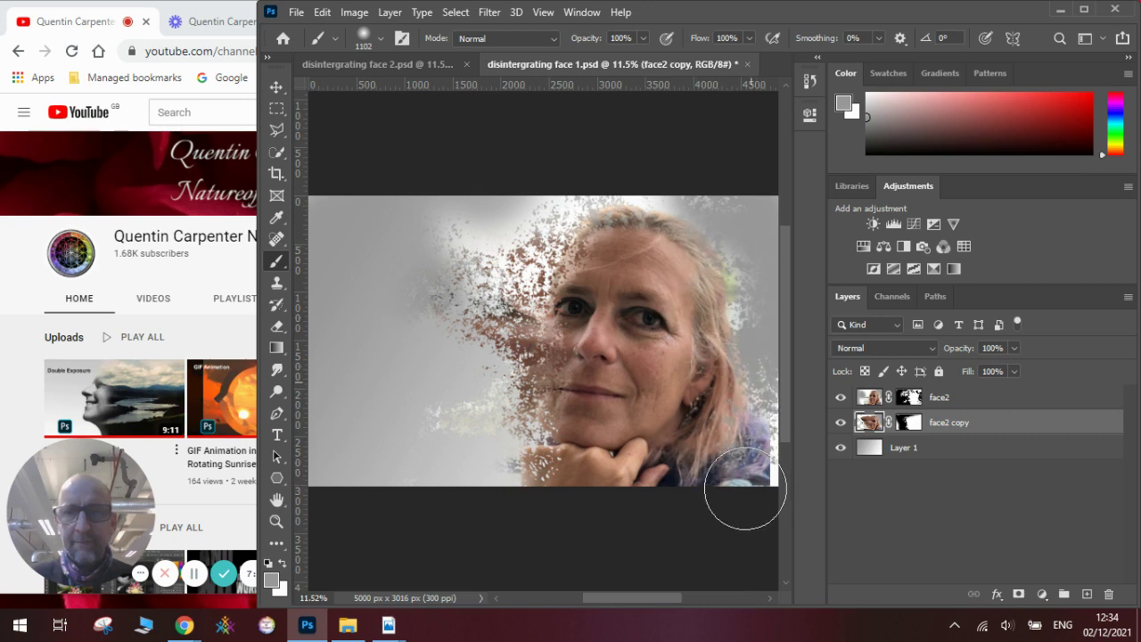
- On face2, fade out the lower-right clothing and add denser fragments above the head
click(970, 403)
mouse_move(740, 417)
mouse_down()
mouse_move(740, 473)
mouse_move(690, 508)
mouse_move(745, 491)
mouse_move(763, 456)
mouse_move(669, 519)
mouse_move(695, 491)
mouse_up()
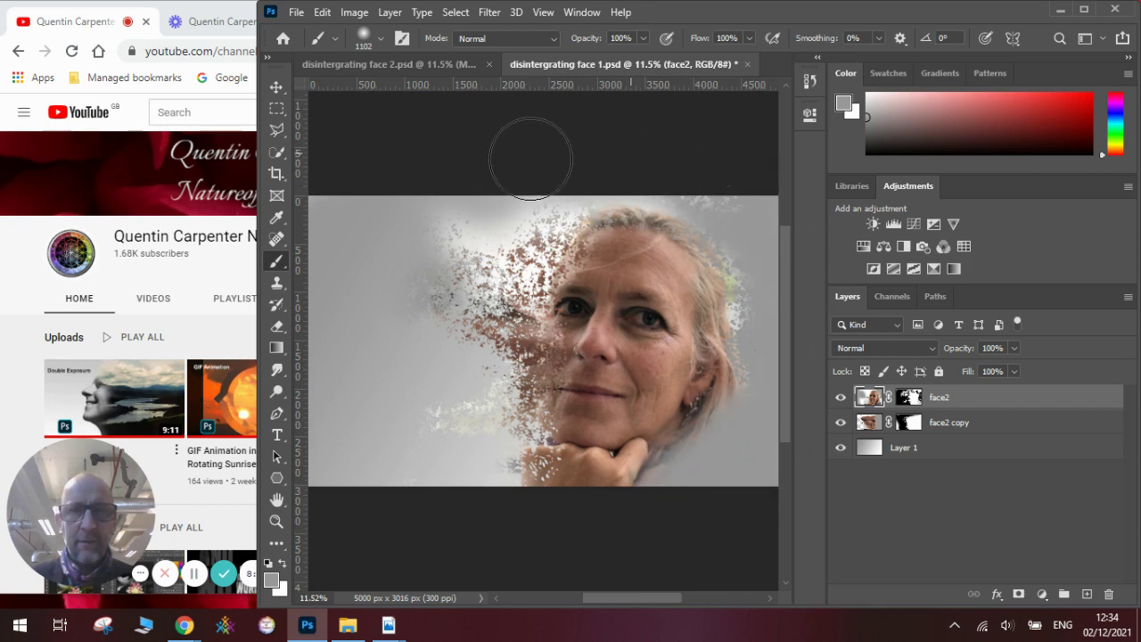
mouse_move(517, 181)
mouse_down()
mouse_move(469, 208)
mouse_move(561, 177)
mouse_move(493, 240)
mouse_move(584, 182)
mouse_move(541, 240)
mouse_move(454, 243)
mouse_move(459, 211)
mouse_move(645, 179)
mouse_move(552, 202)
mouse_move(640, 189)
mouse_move(457, 312)
mouse_move(497, 324)
mouse_move(469, 459)
mouse_move(479, 446)
mouse_move(385, 432)
mouse_move(500, 519)
mouse_move(413, 351)
mouse_up()
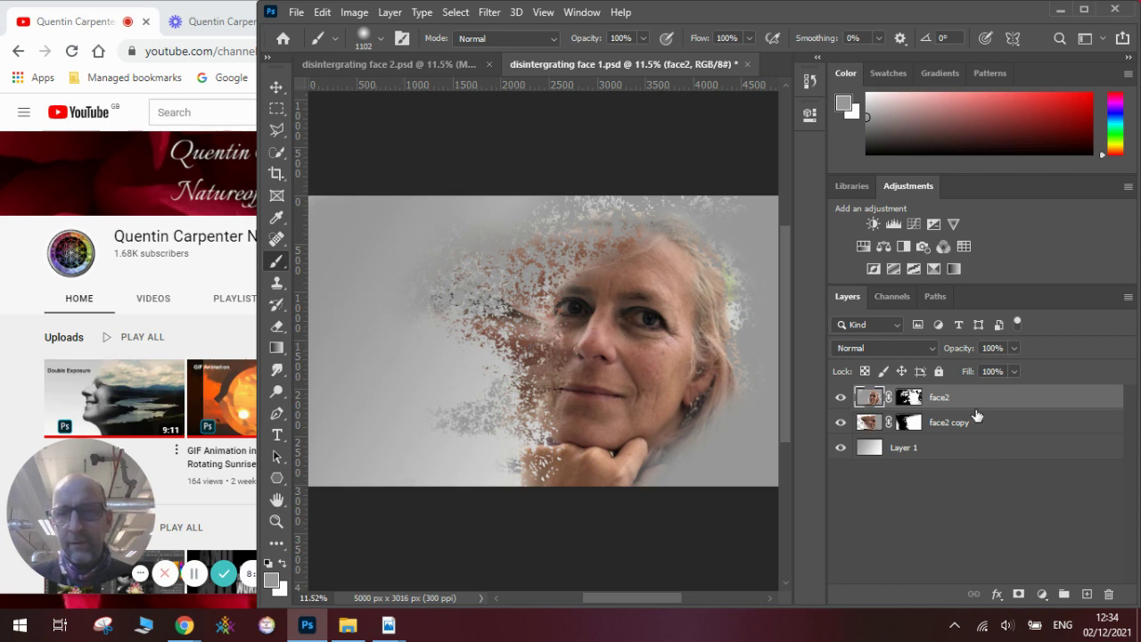
click(942, 424)
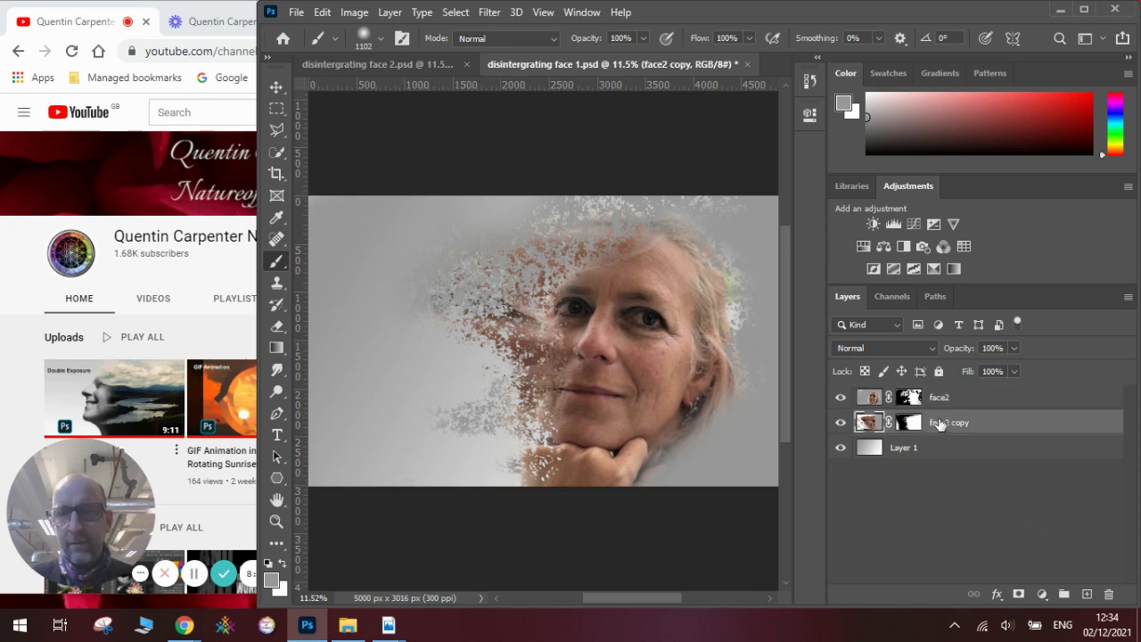
click(910, 423)
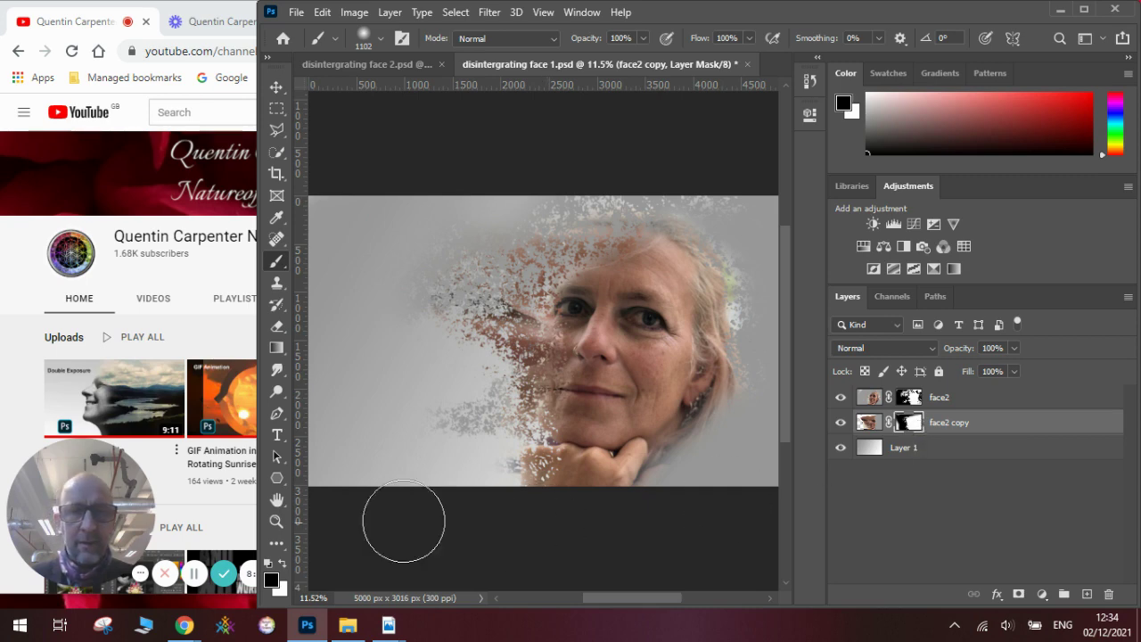
click(381, 38)
- Punch scattered holes along the right hair edge using the 1102 px spatter brush, then view face 2
click(294, 165)
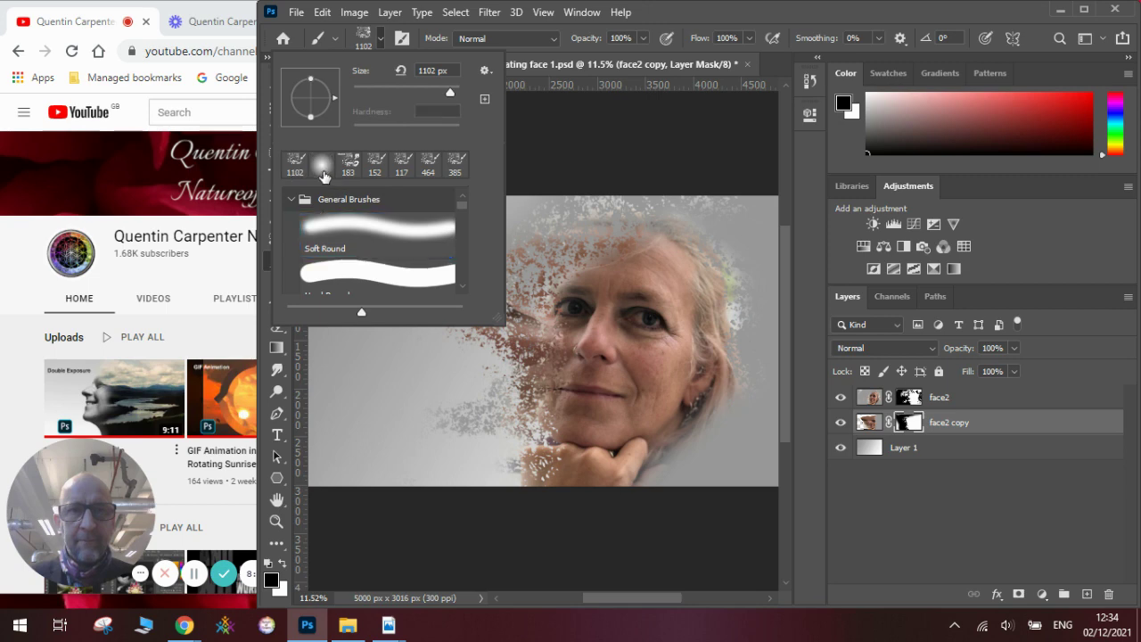
click(682, 428)
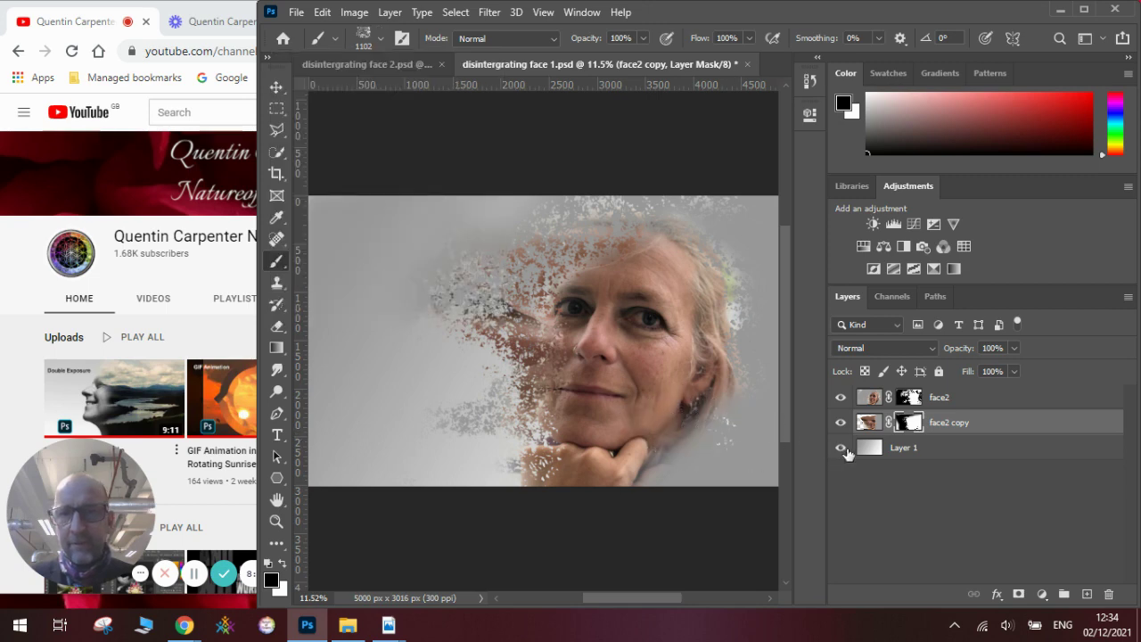
mouse_move(748, 419)
mouse_down()
mouse_move(729, 358)
mouse_move(696, 402)
mouse_up()
click(938, 401)
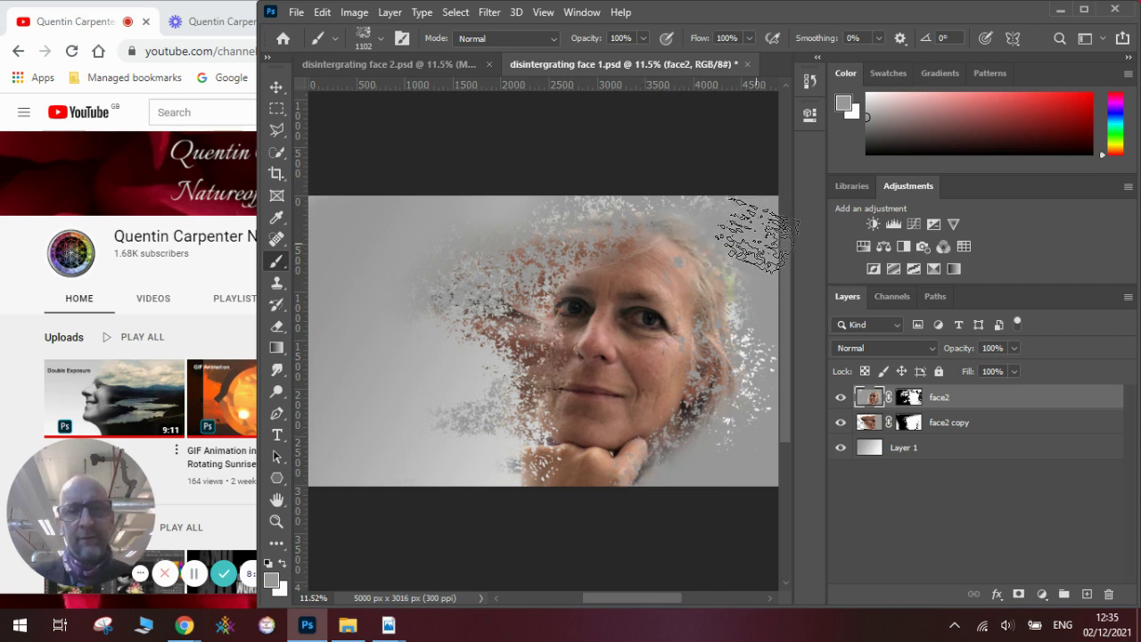
click(445, 66)
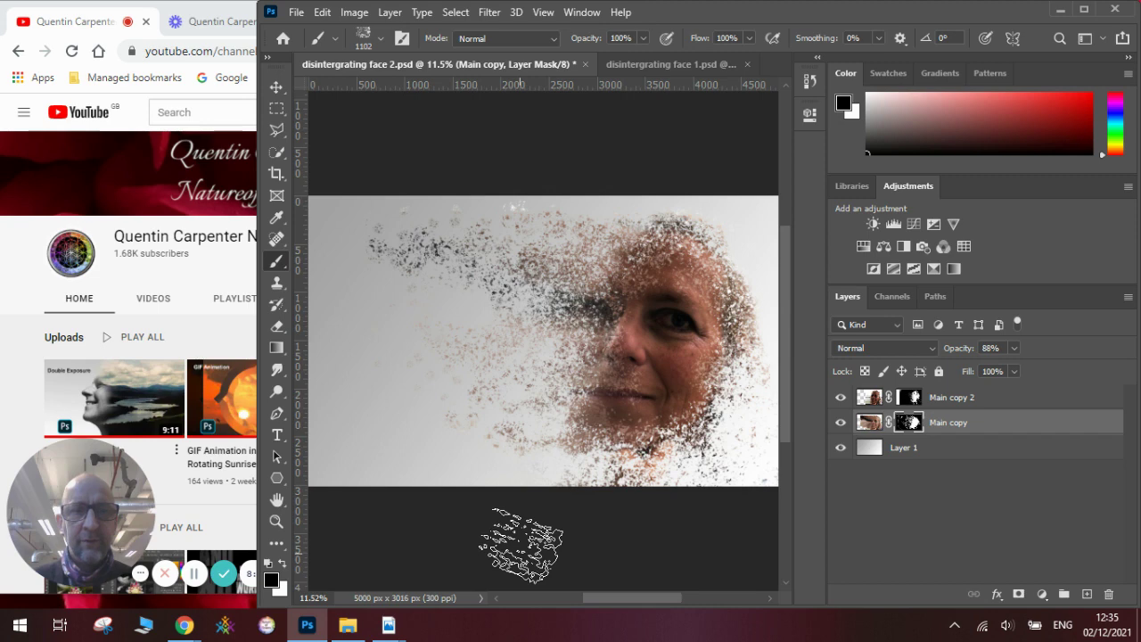
- Bring the Chrome window showing the YouTube channel page in front of Photoshop
click(222, 256)
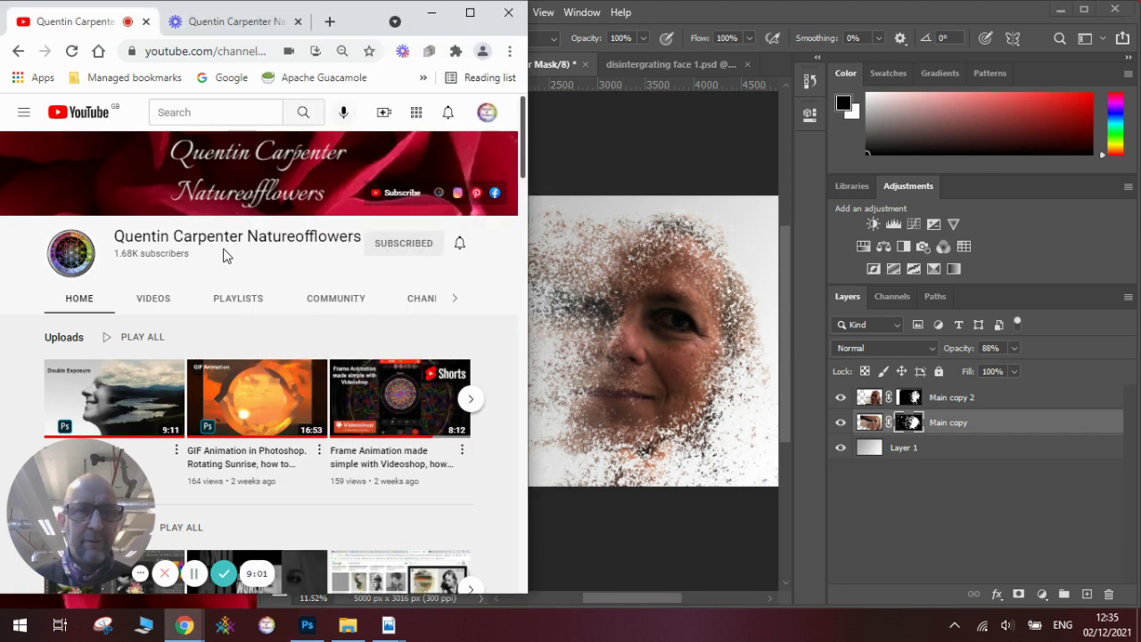